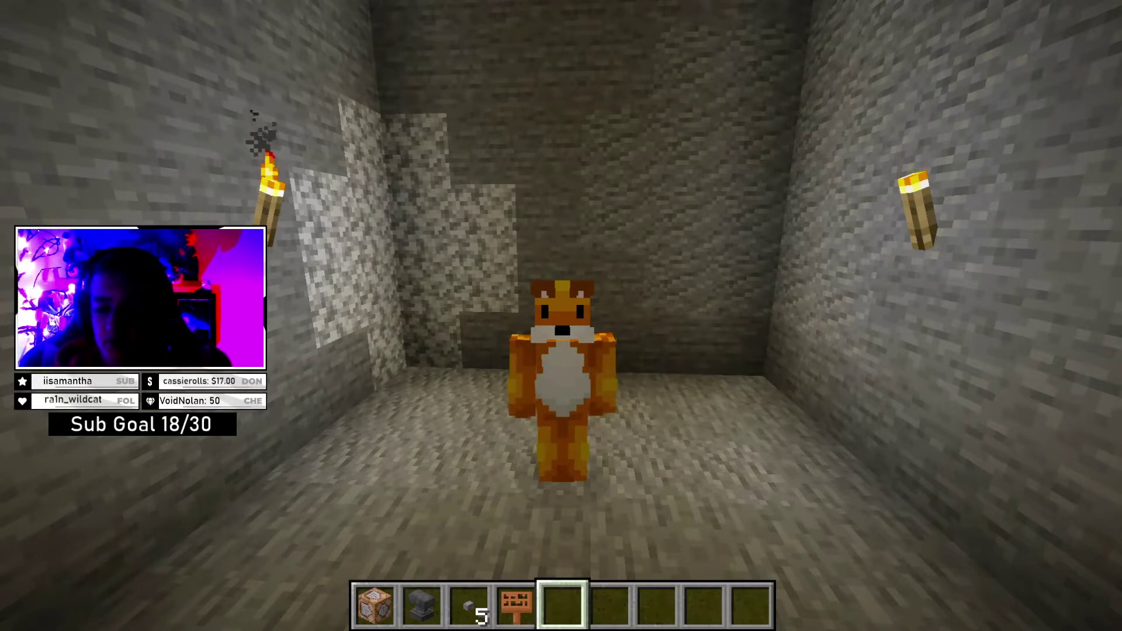
- Go to first-person view with F5, check the creative inventory, and select the command block in the hotbar
key(F5)
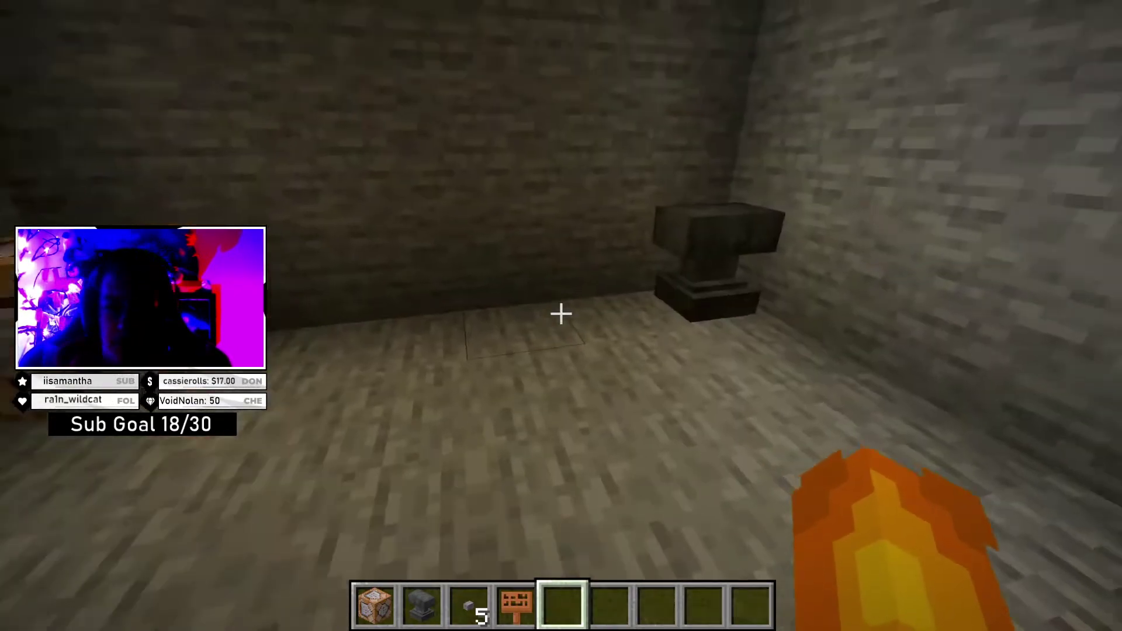
key(e)
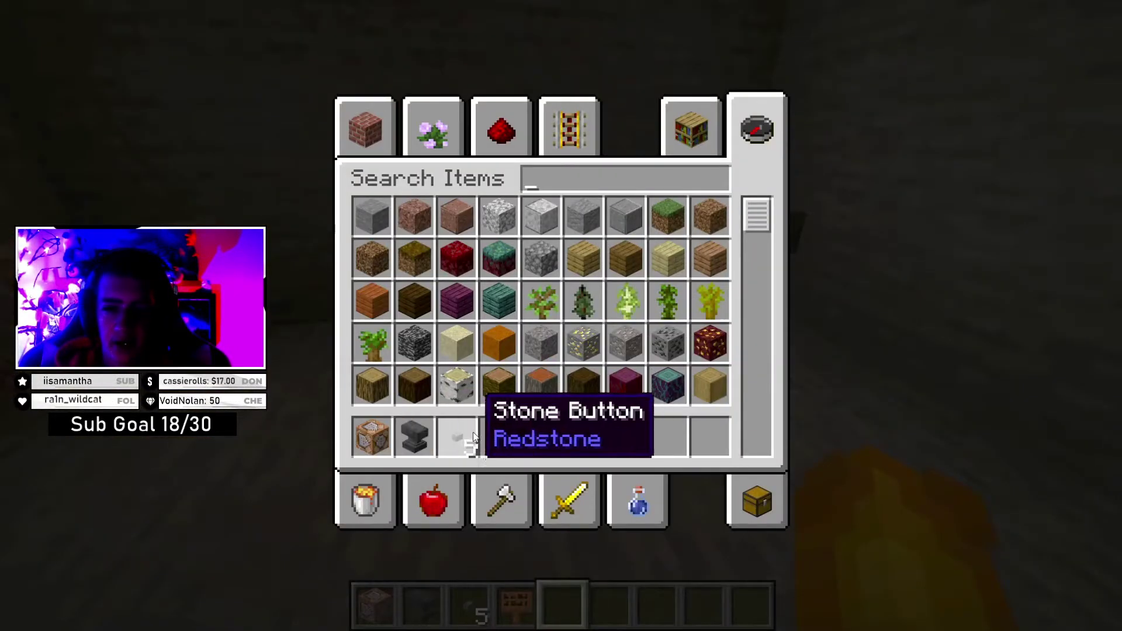
key(e)
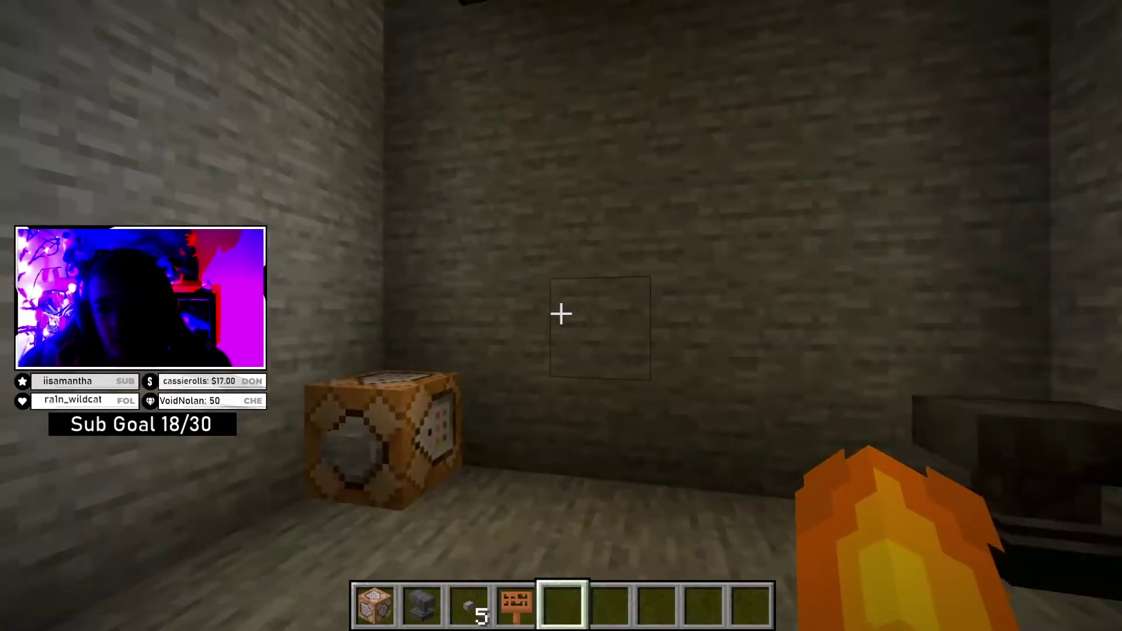
key(4)
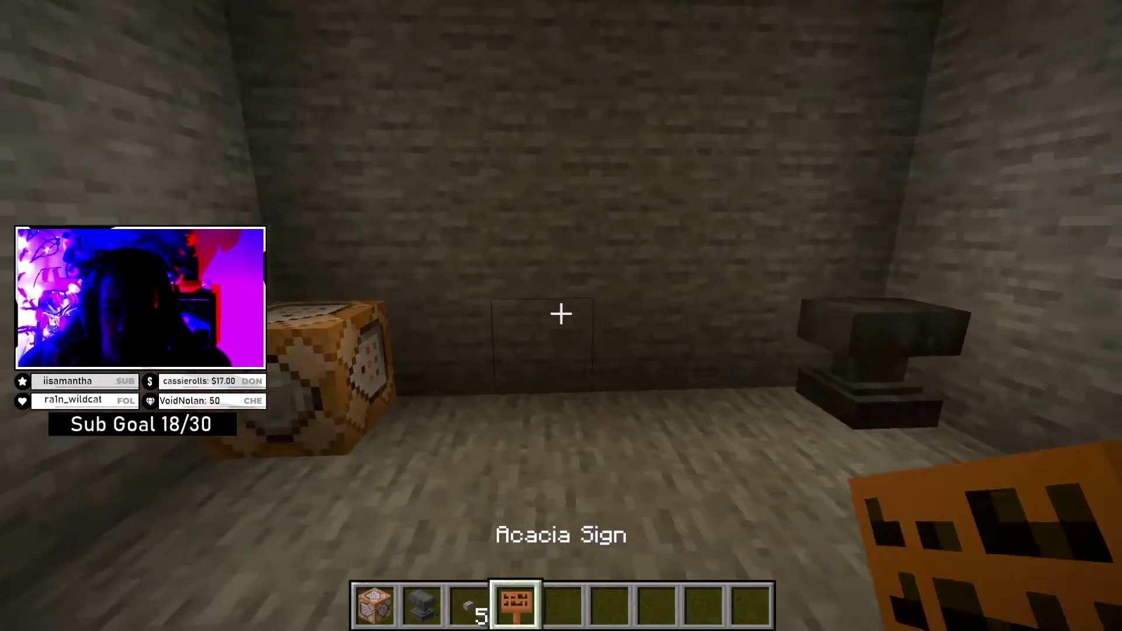
scroll(562, 314, up, 3)
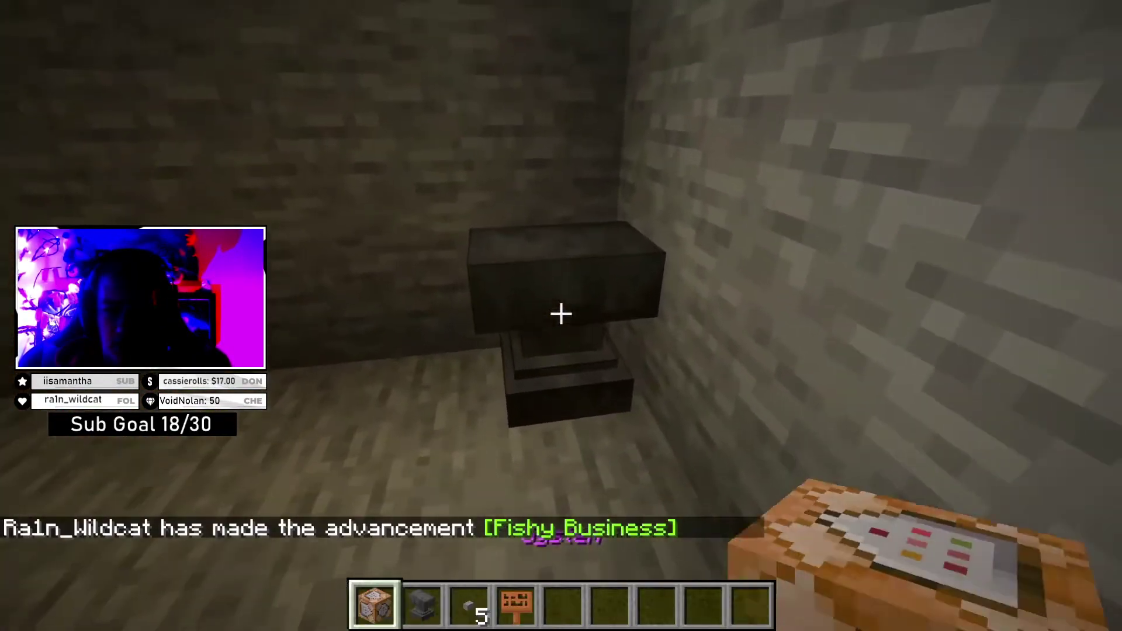
- Put the command block in the anvil, rename it 'system', and take it back into the inventory
right_click(562, 314)
click(393, 472)
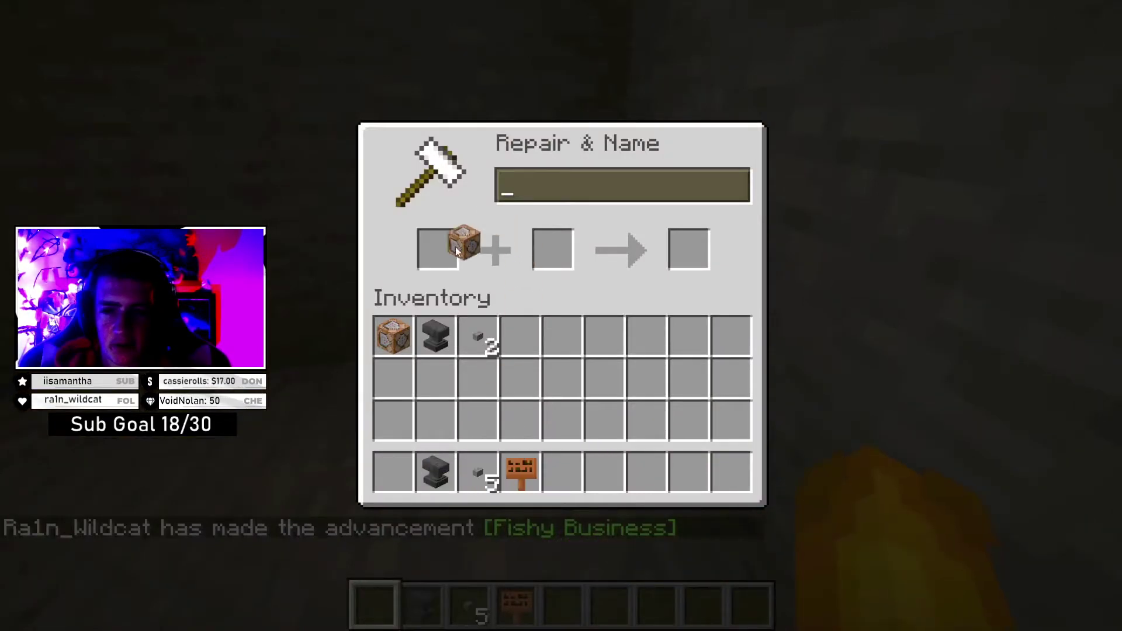
click(456, 250)
key(BackSpace)
key(BackSpace)
key(BackSpace)
key(BackSpace)
key(BackSpace)
key(BackSpace)
text(command block)
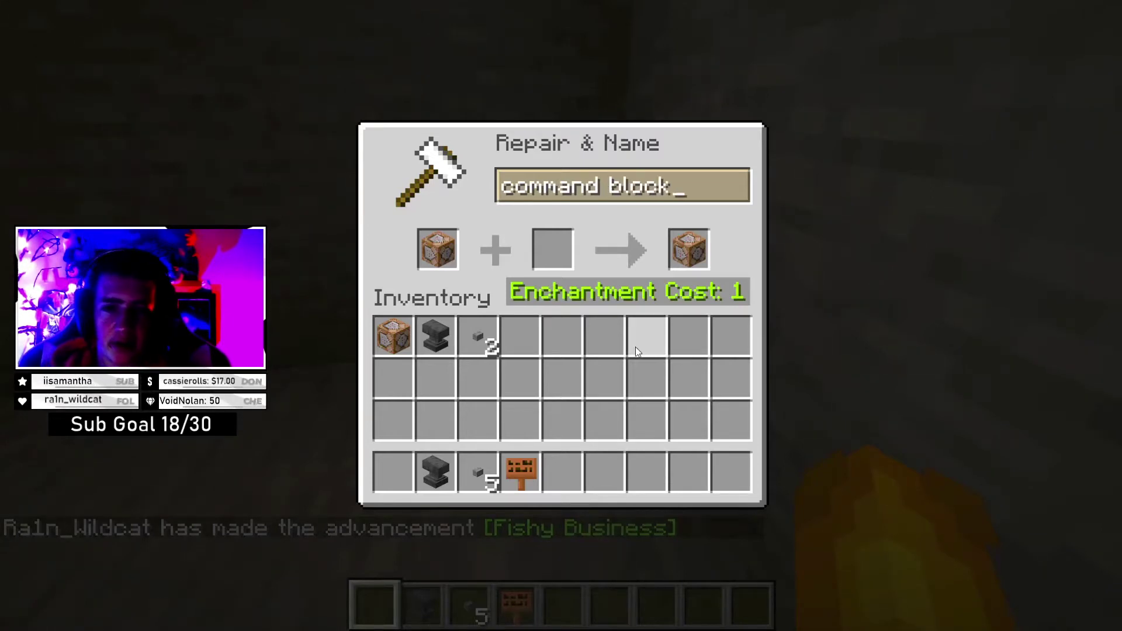
key(BackSpace)
key(BackSpace)
key(BackSpace)
key(BackSpace)
key(BackSpace)
key(BackSpace)
key(BackSpace)
key(BackSpace)
key(BackSpace)
key(BackSpace)
key(BackSpace)
key(BackSpace)
key(BackSpace)
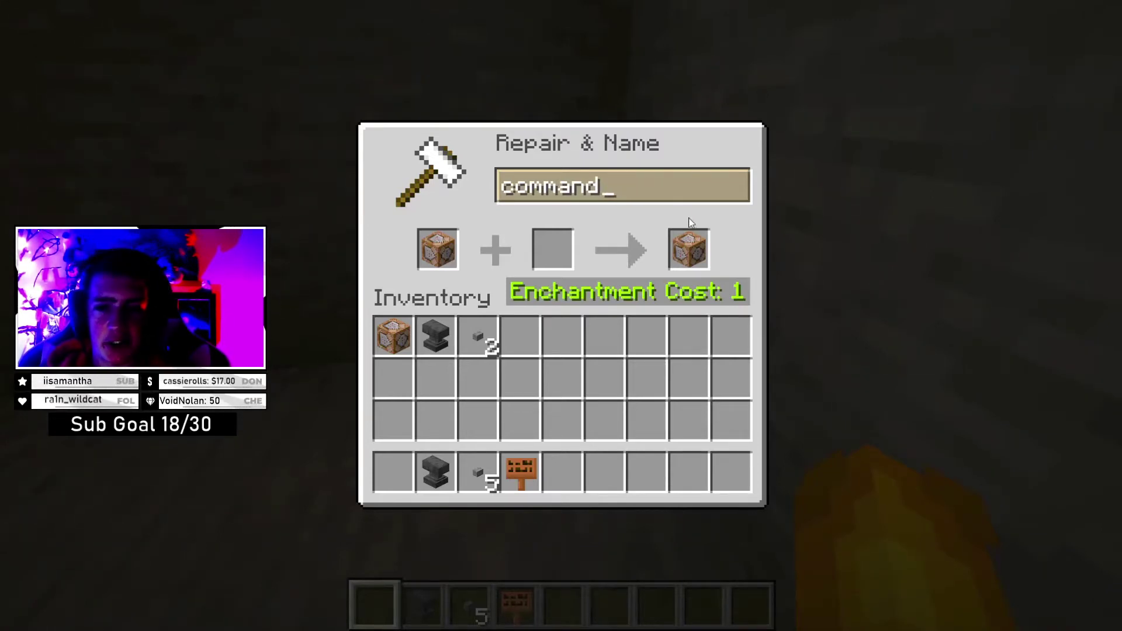
text(system)
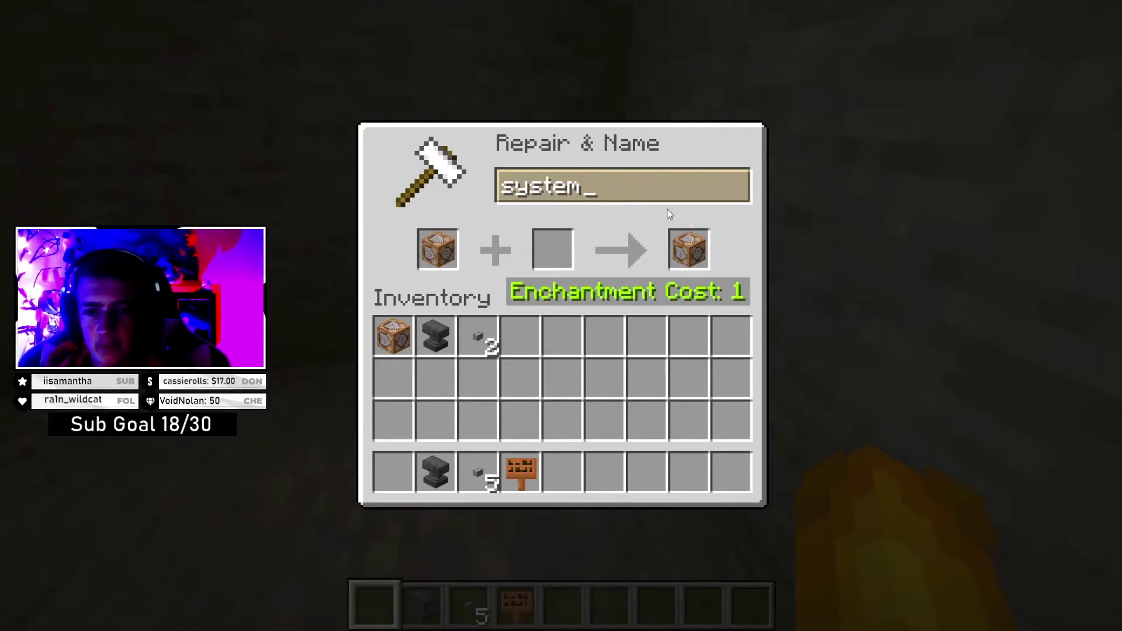
click(693, 247)
click(393, 473)
key(Escape)
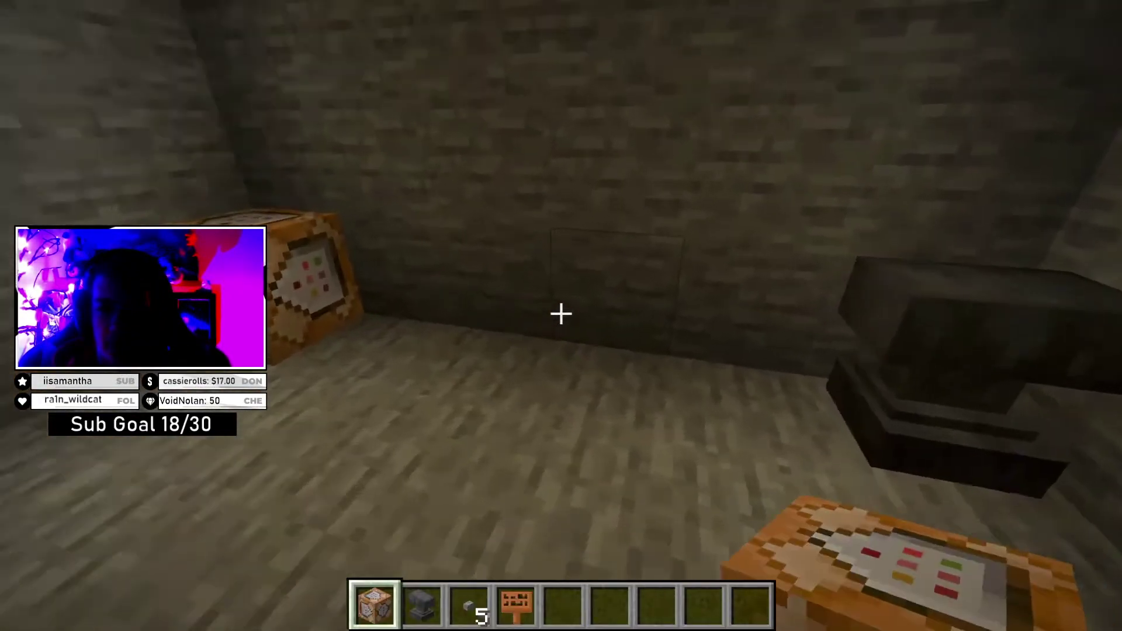
- Place a command block on the floor and attach a stone button to it
right_click(562, 314)
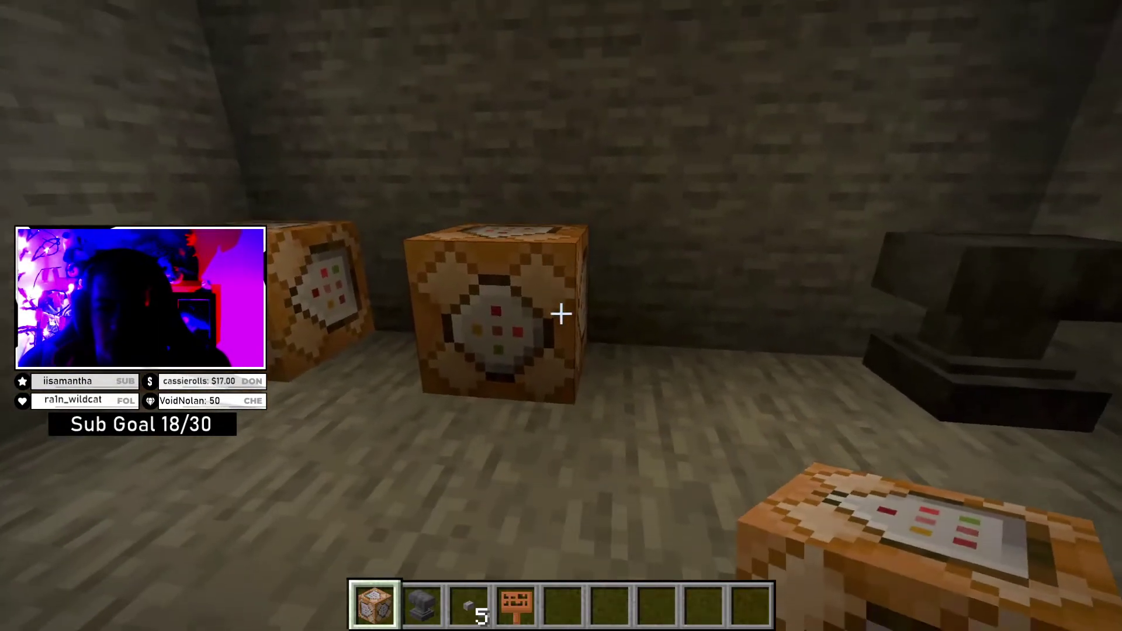
key(3)
right_click(561, 314)
- Walk up with an empty hand and open the command block's console command settings
key(2)
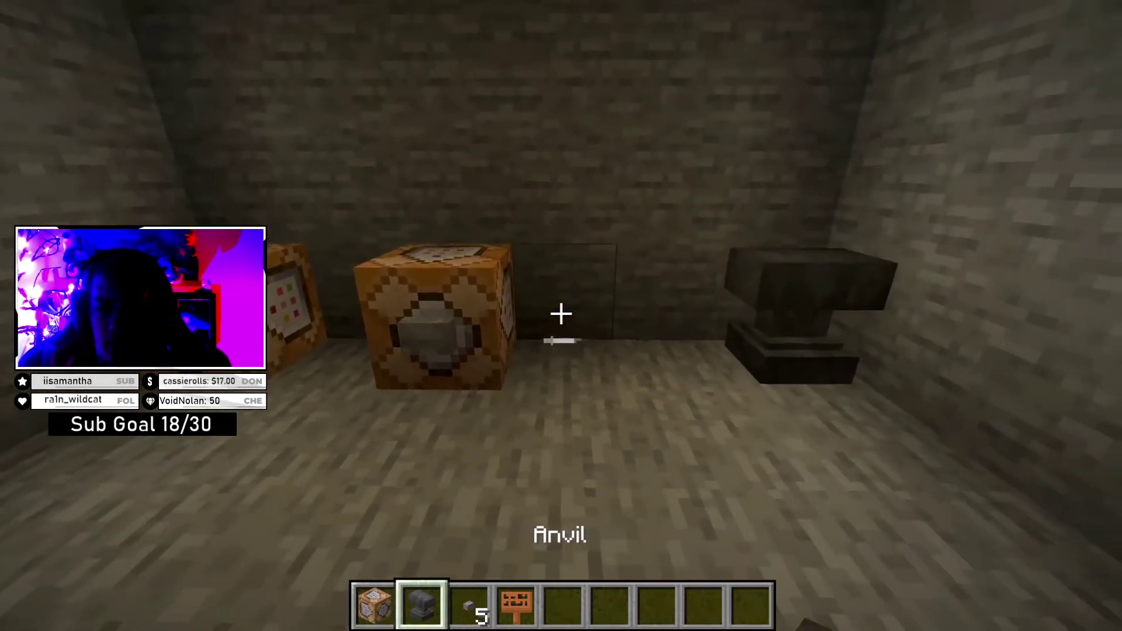
key(w)
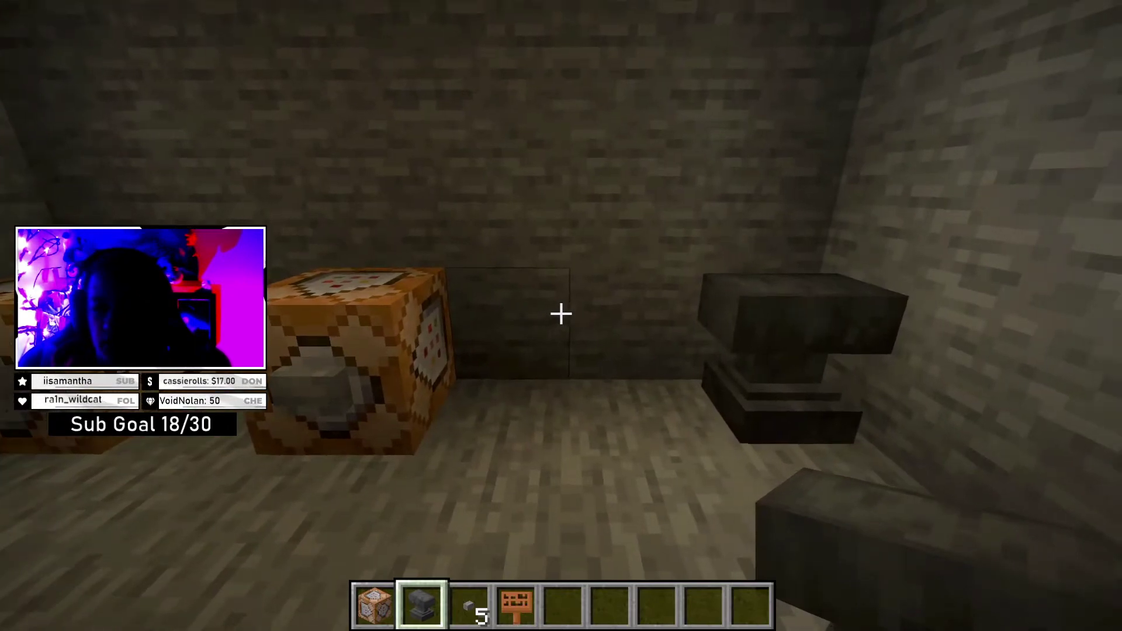
key(5)
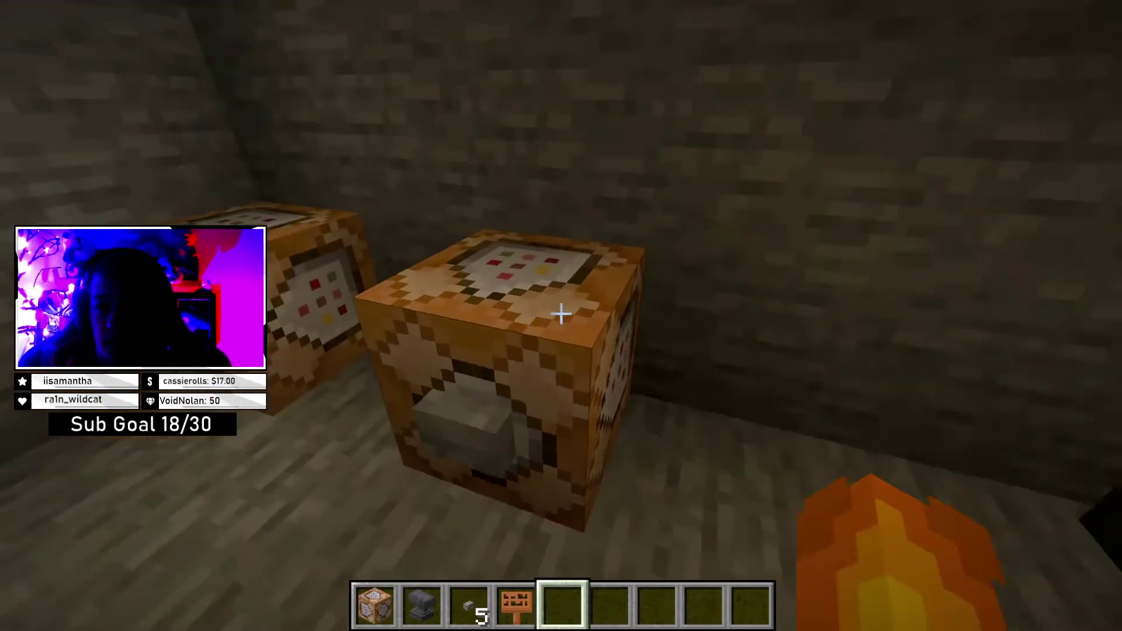
right_click(562, 314)
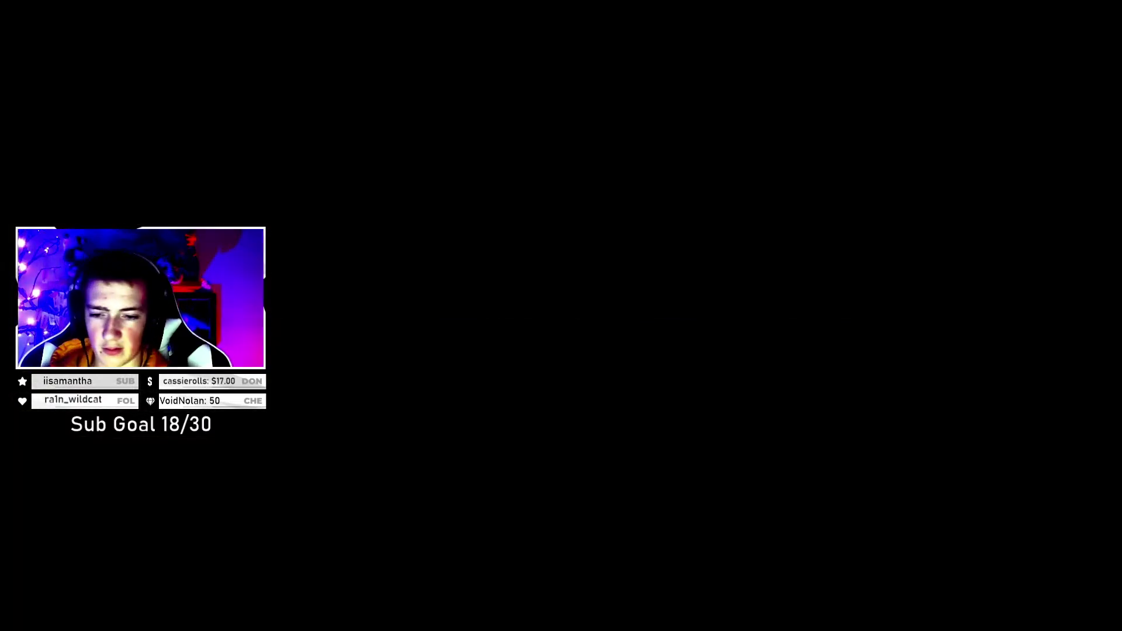
- Enter /tellraw with the @a target selector in the console command field
text(/tellw)
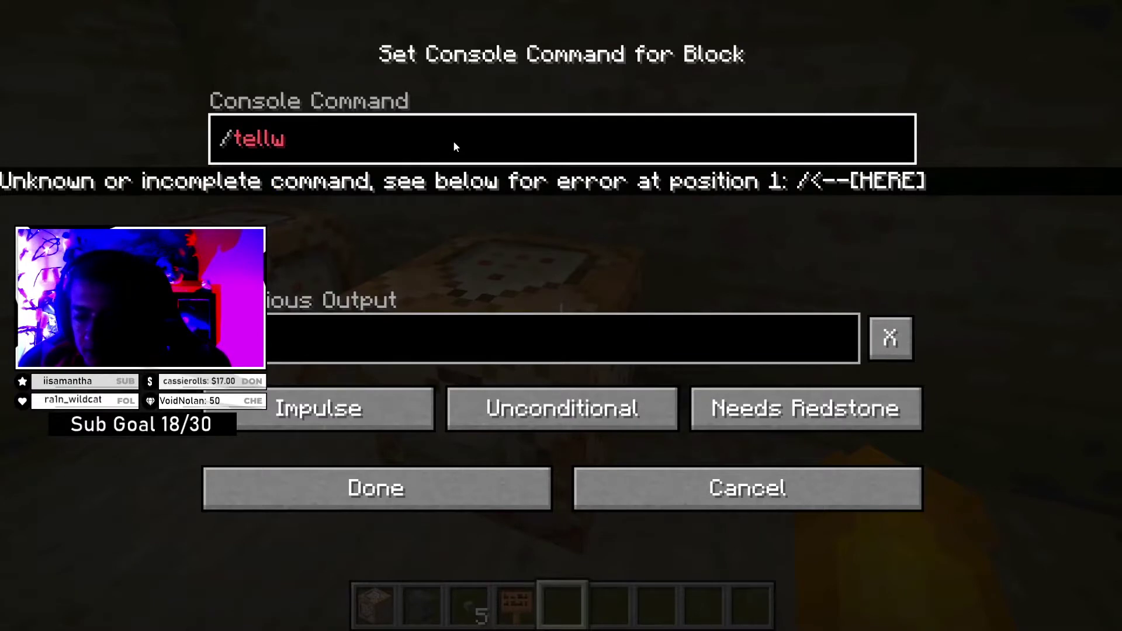
key(BackSpace)
text(raw)
key(Tab)
key(BackSpace)
key(BackSpace)
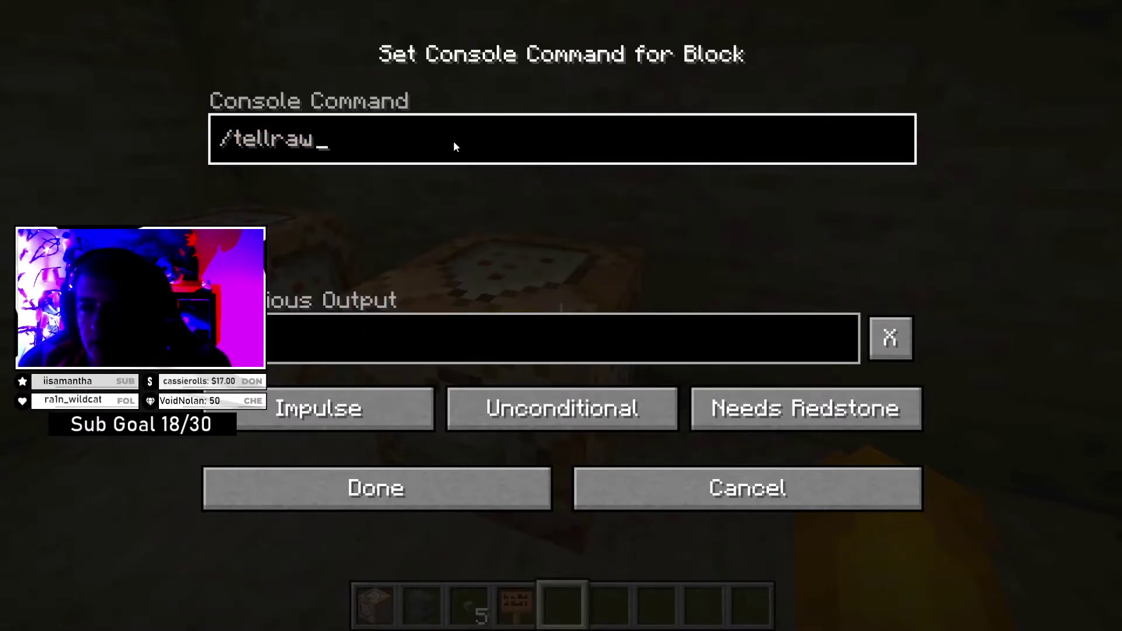
key(Tab)
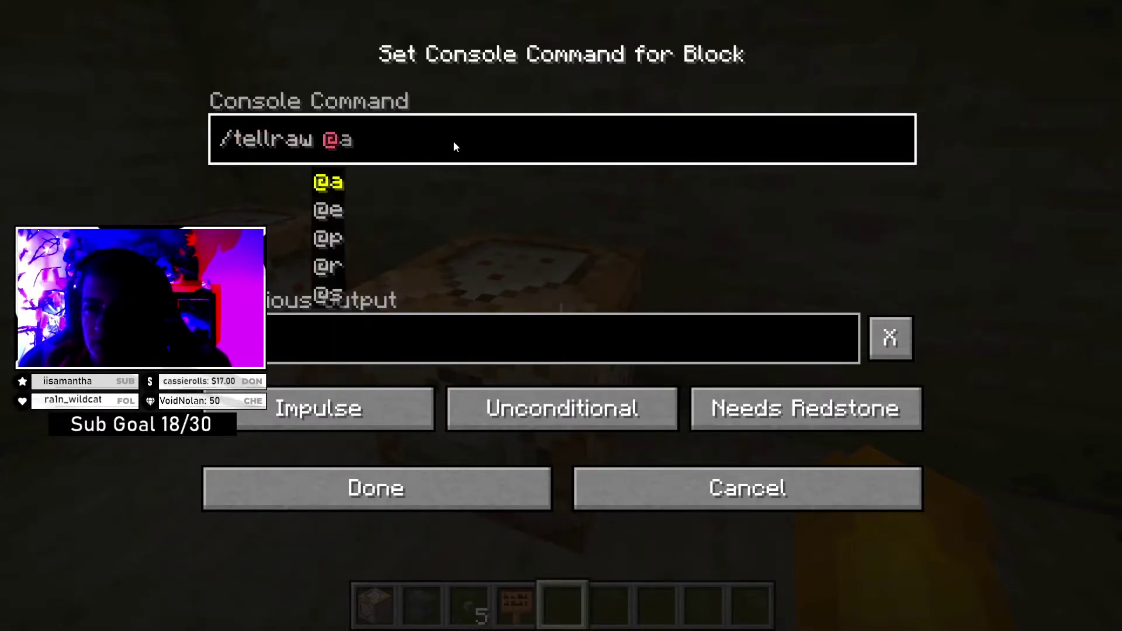
text([)
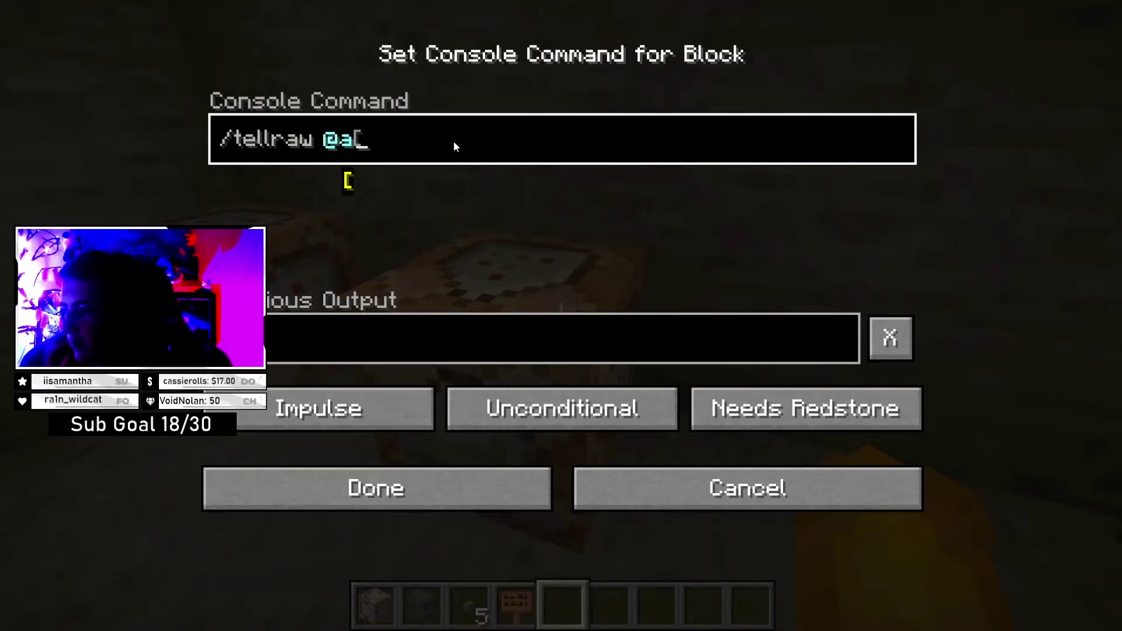
key(BackSpace)
- Add [{"text","Test","color":"blue"}] to the command, fix the trailing bracket, and save it
text([)
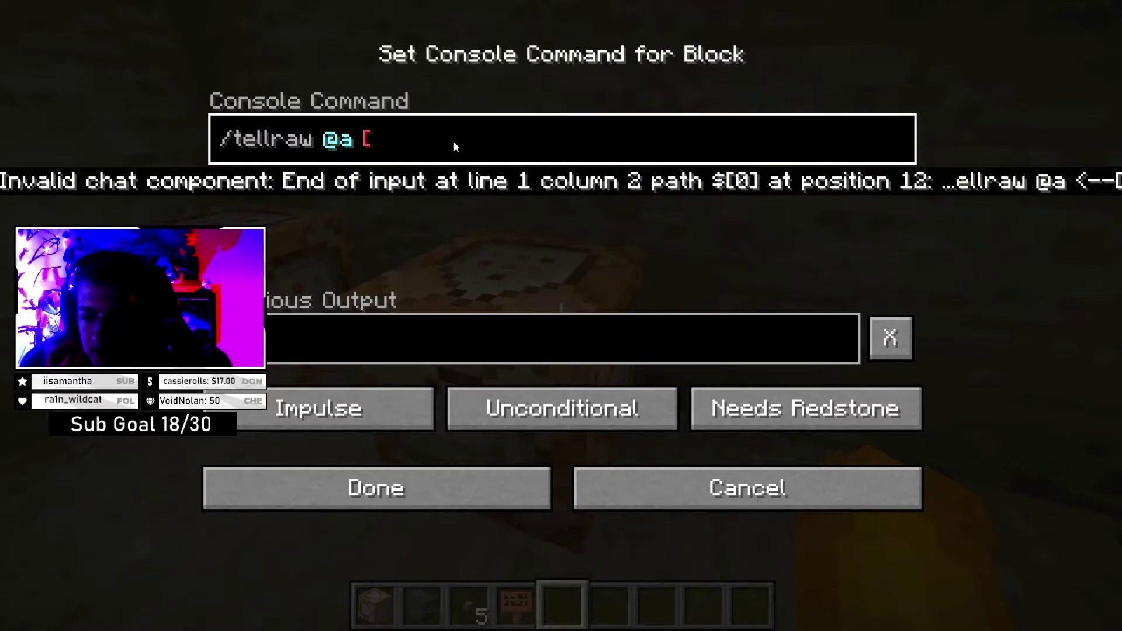
text({)
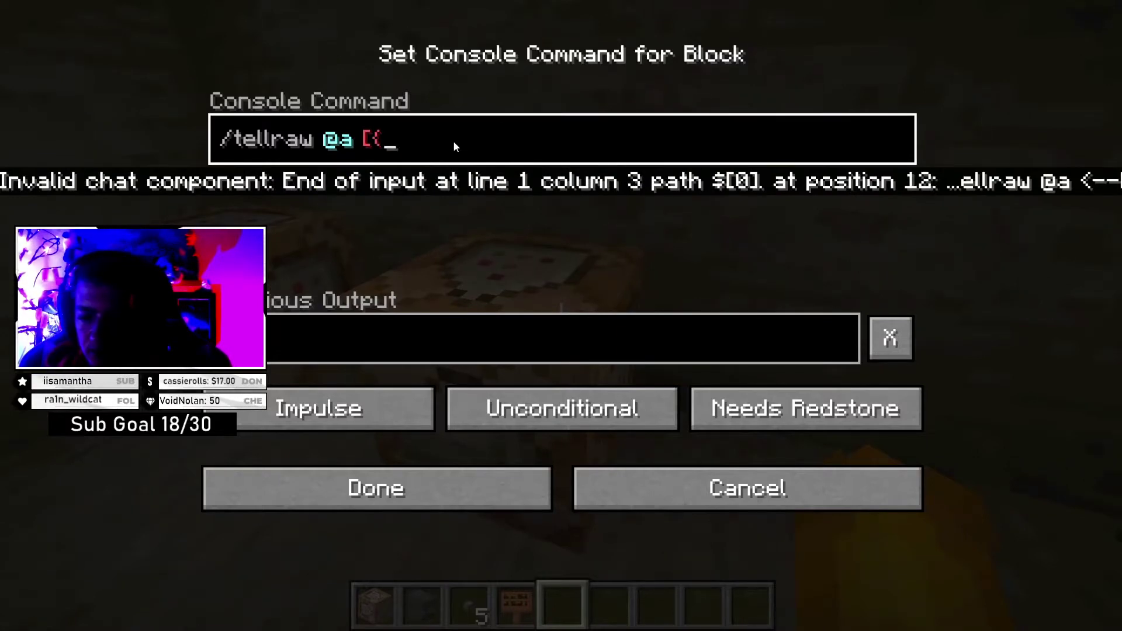
text("text")
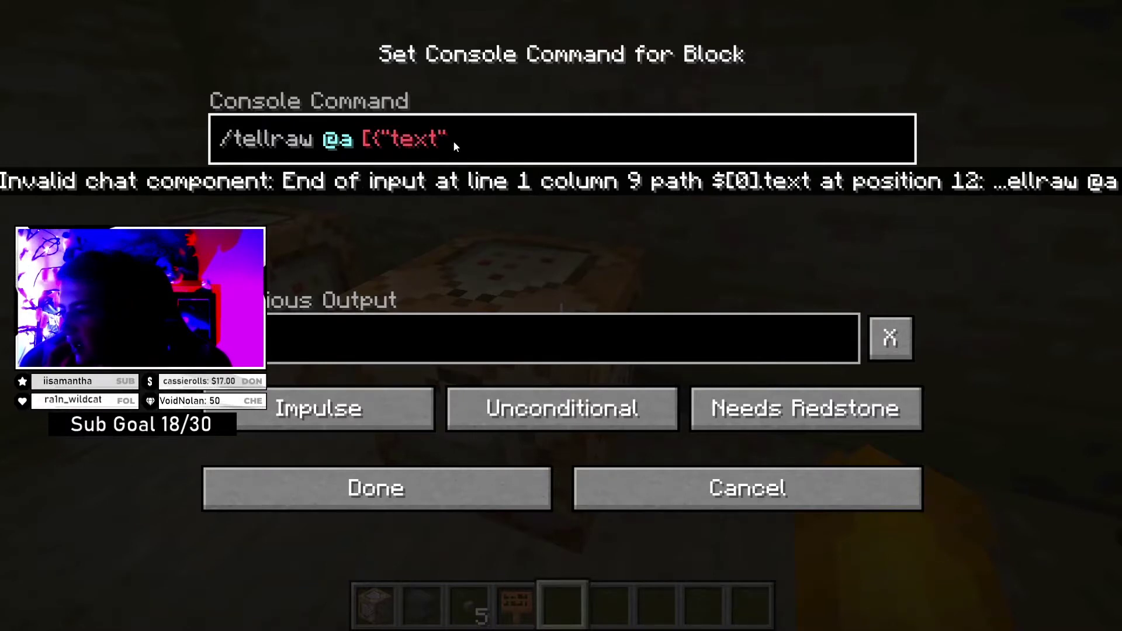
text(,)
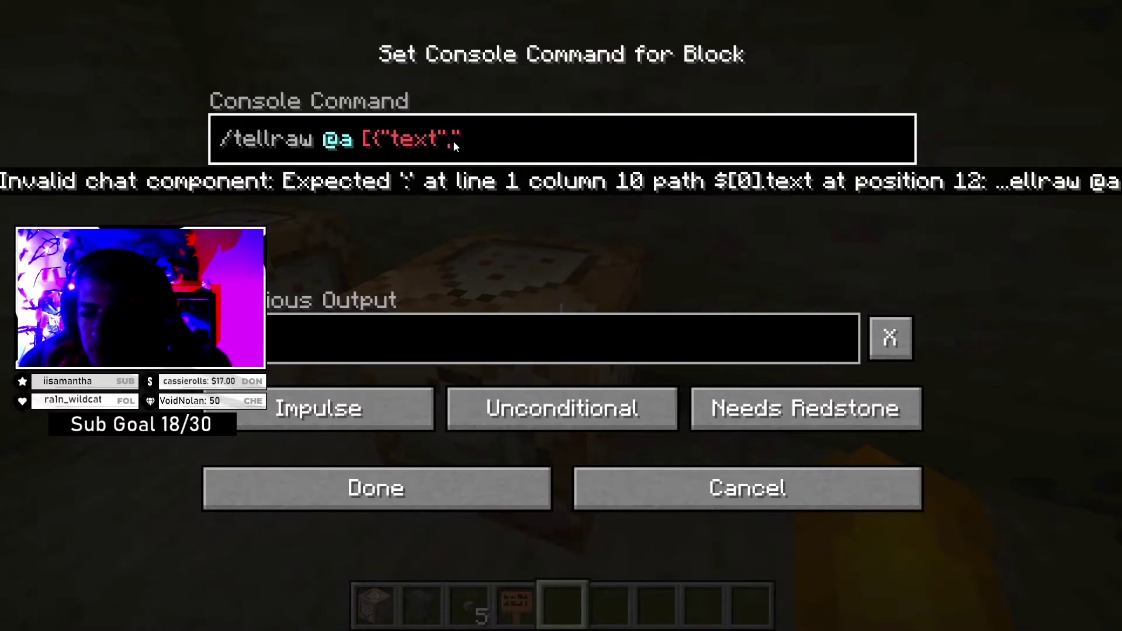
text("Test)
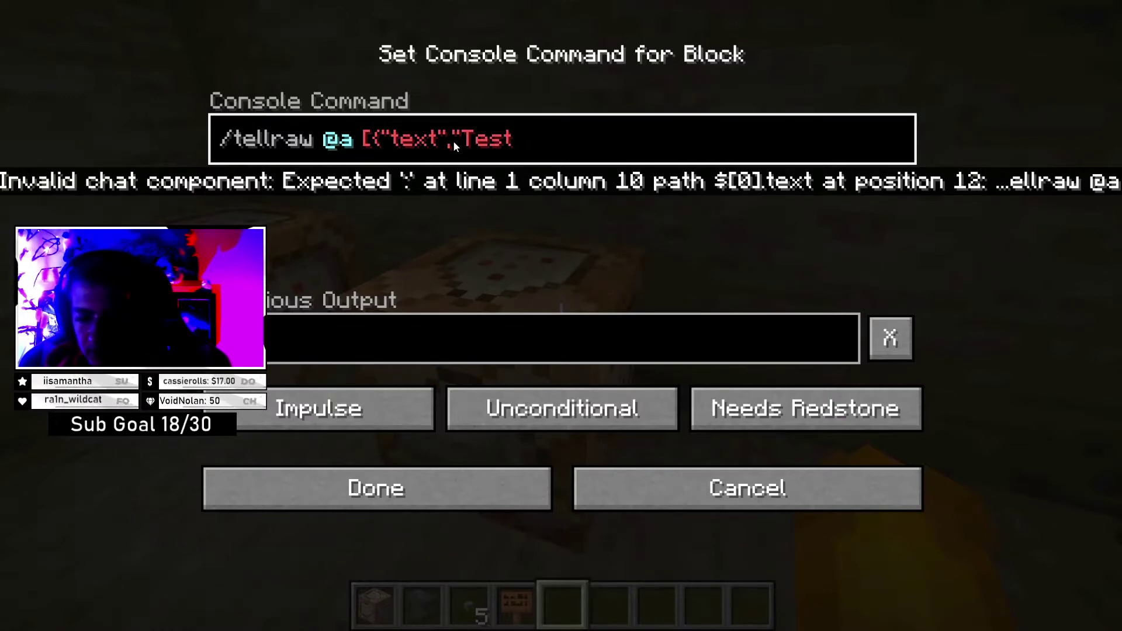
text(")
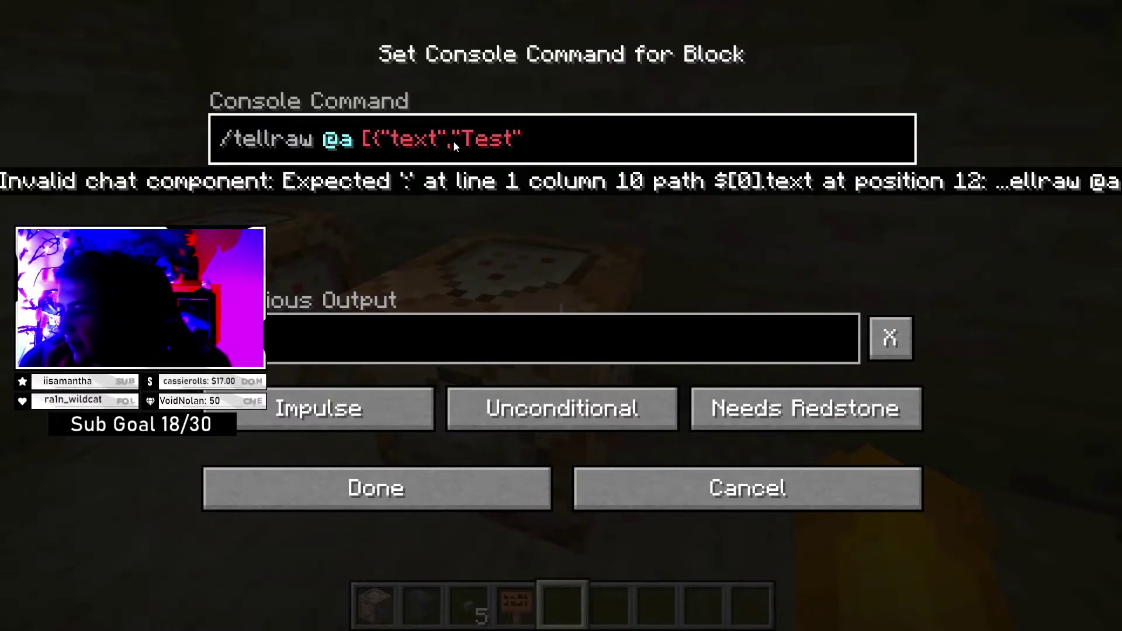
text(,)
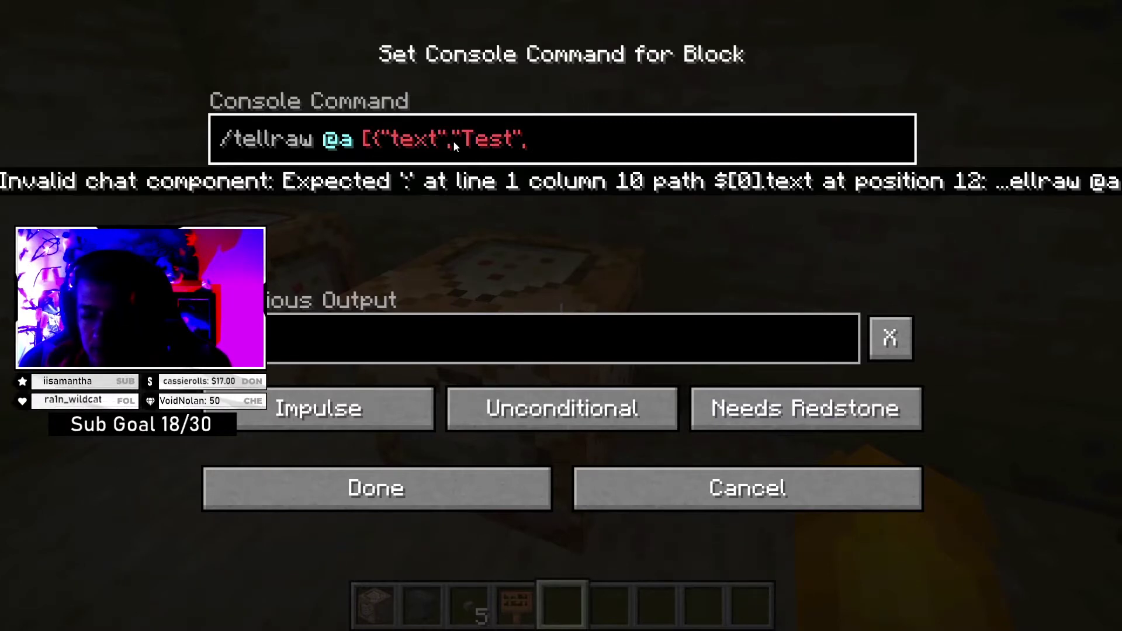
text(")
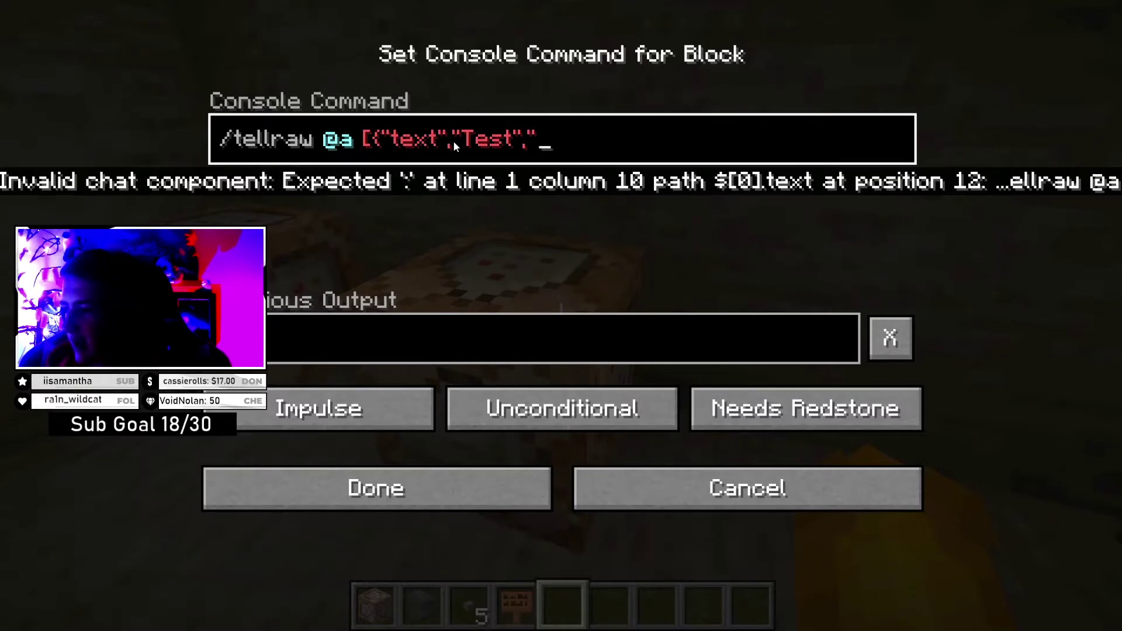
text(color")
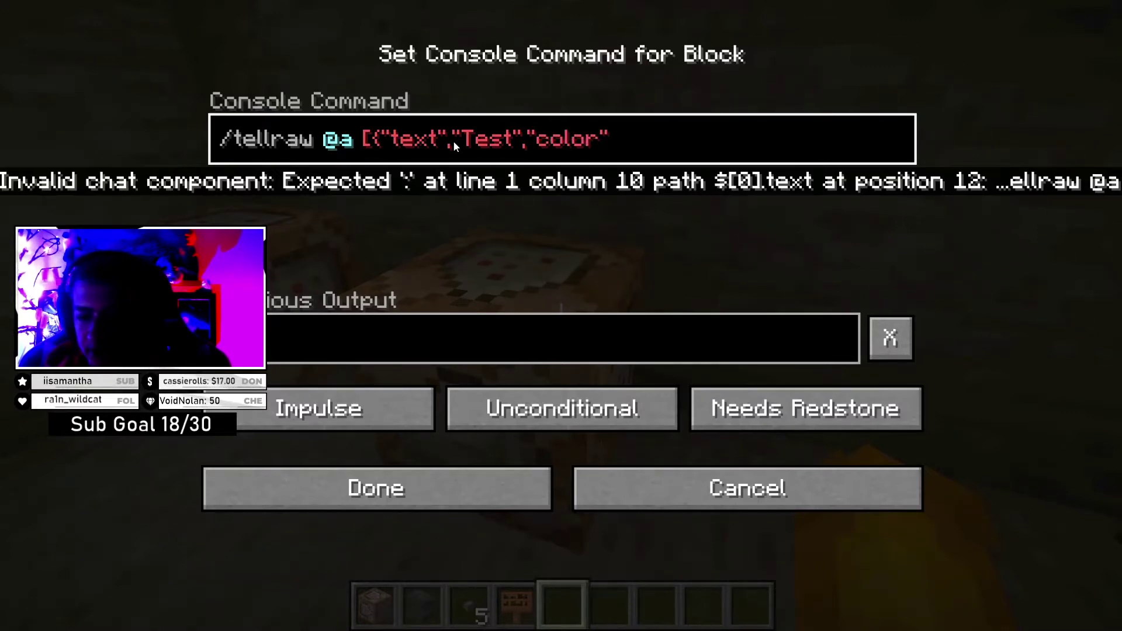
text(:)
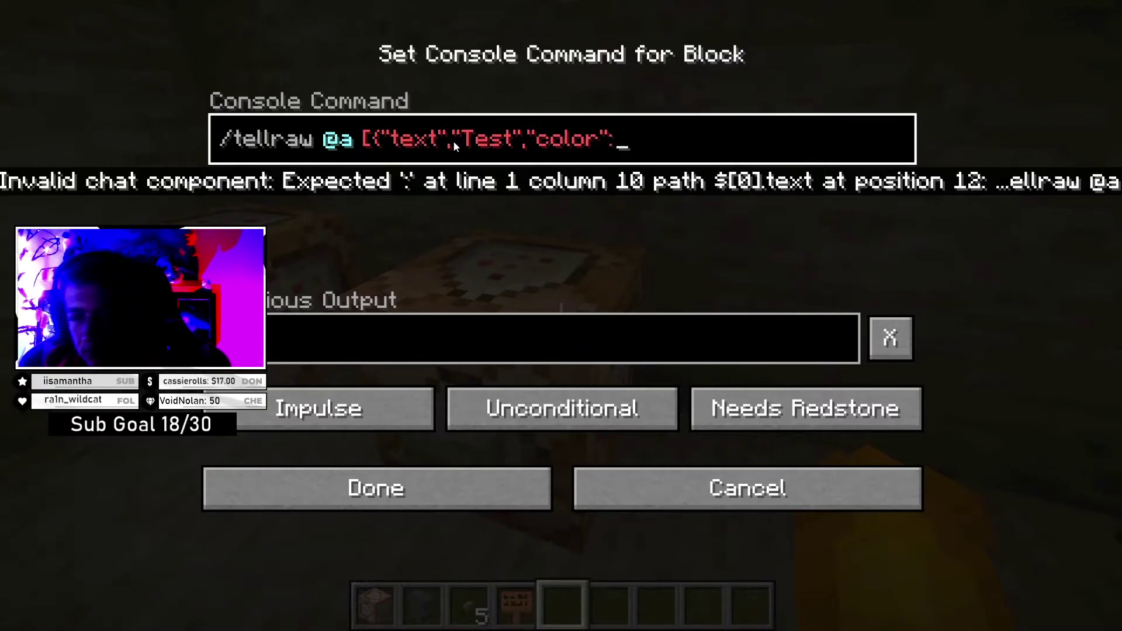
text(")
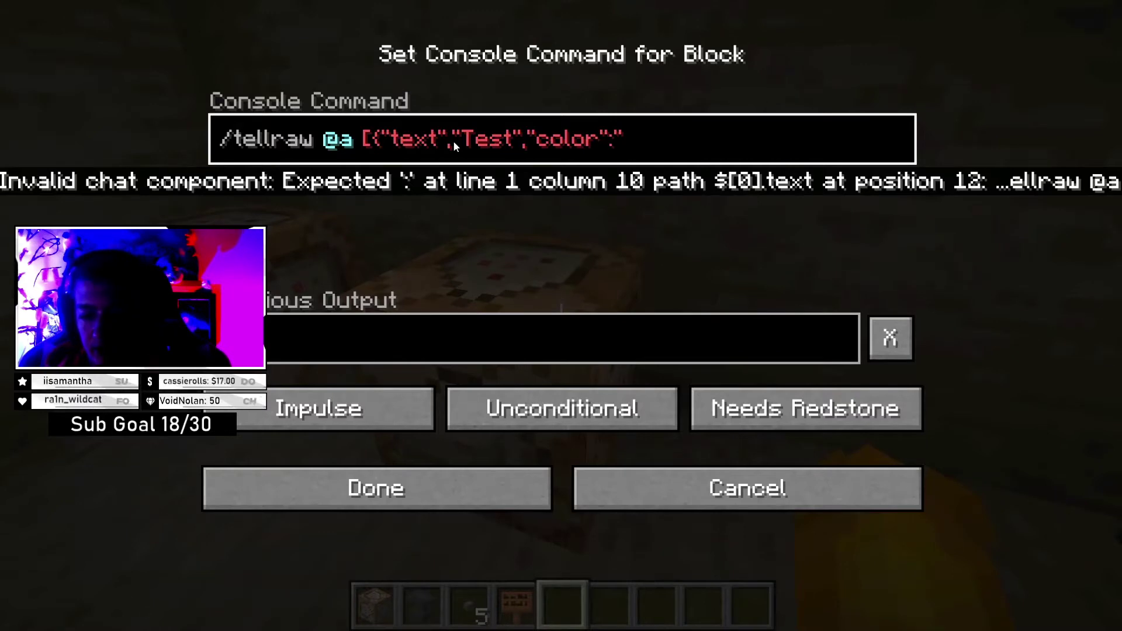
text(blue")
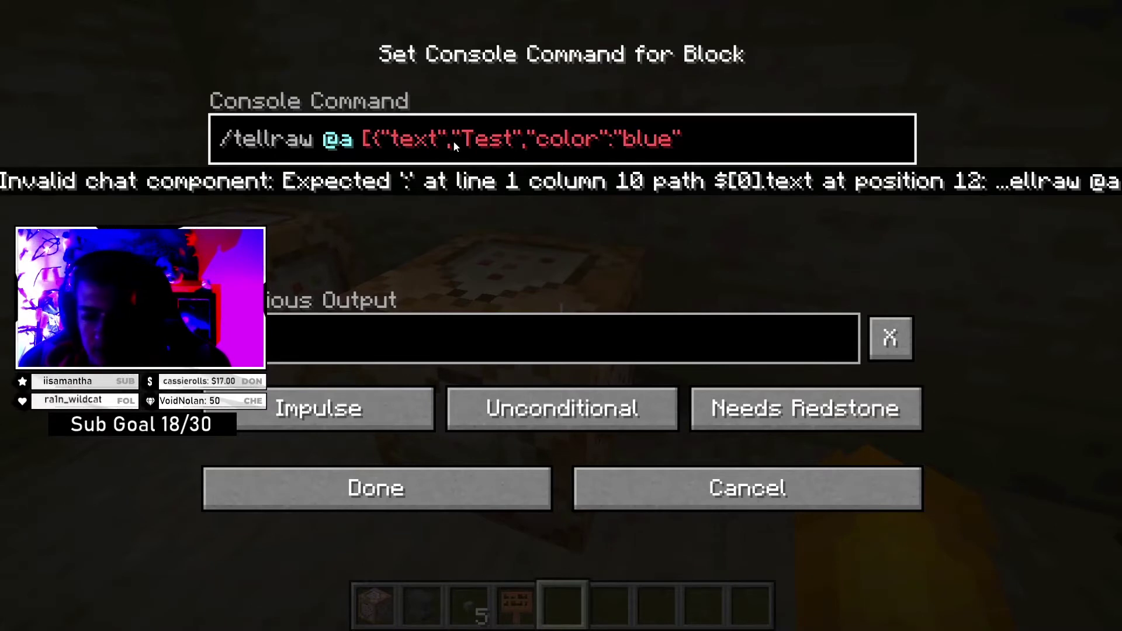
text(}])
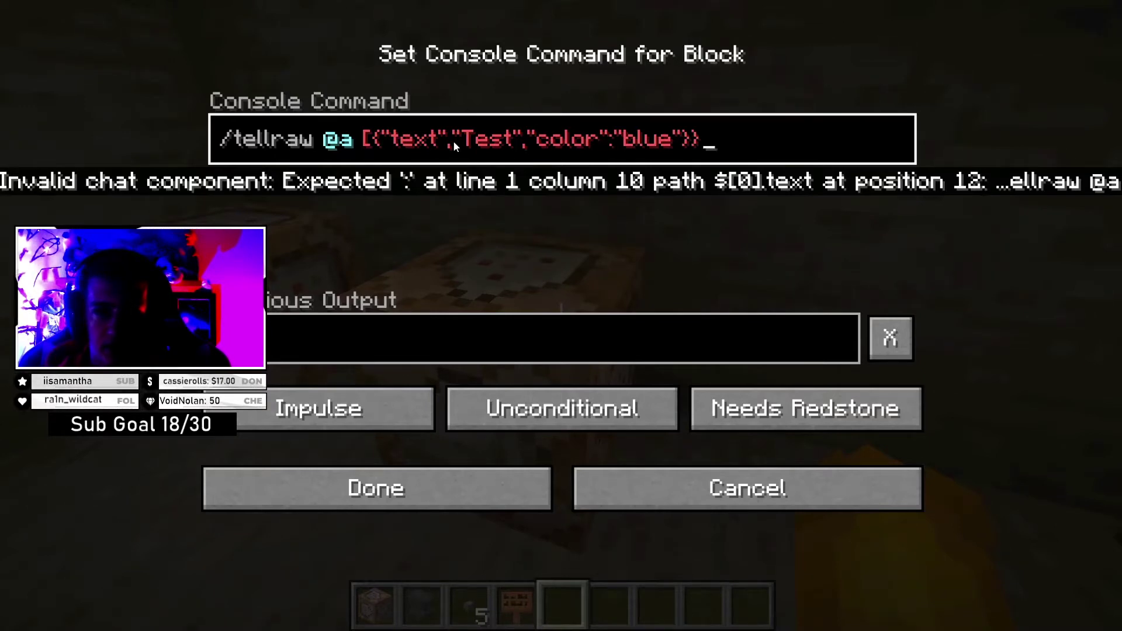
key(BackSpace)
text(])
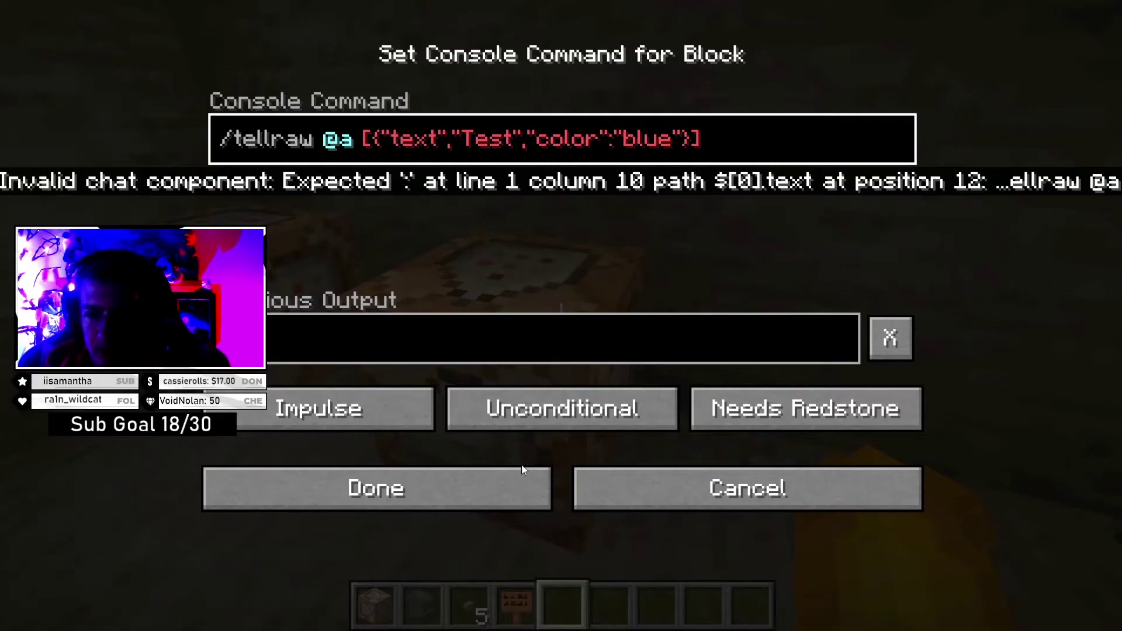
click(497, 480)
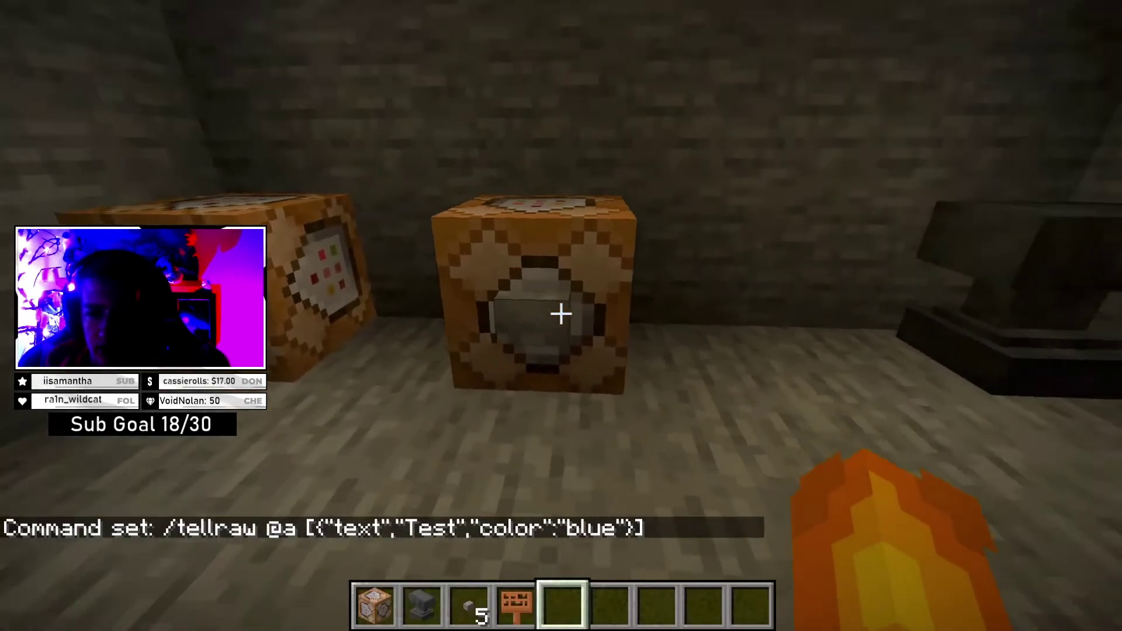
- Place a sign reading 'Test' above the command block, then reopen the block's command editor
key(4)
right_click(562, 314)
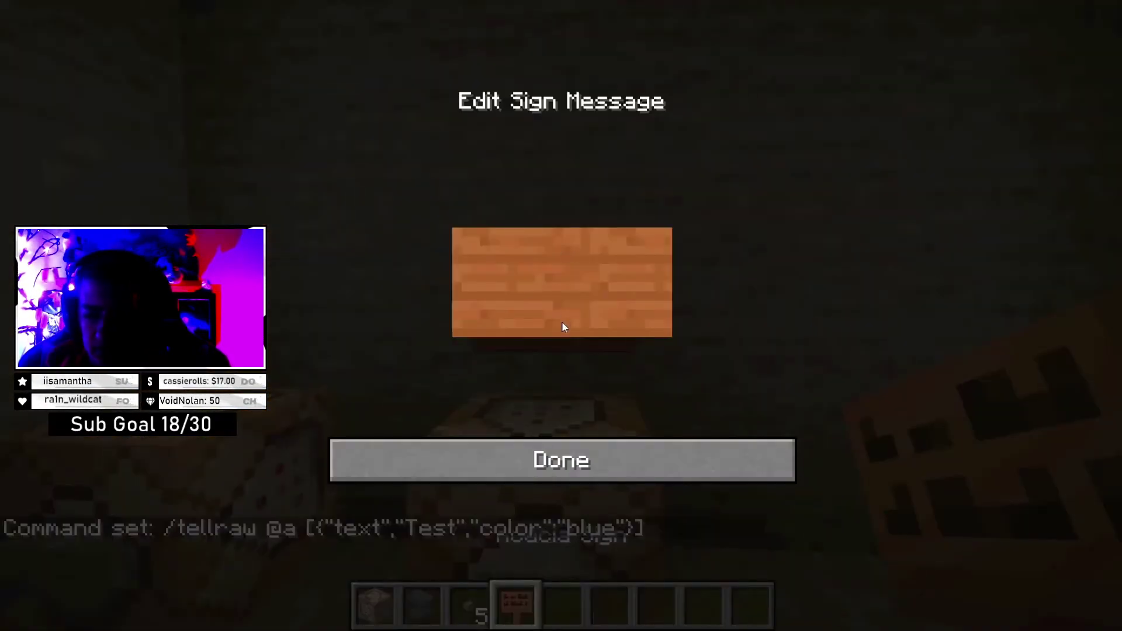
text(Teset)
key(BackSpace)
key(BackSpace)
text(t)
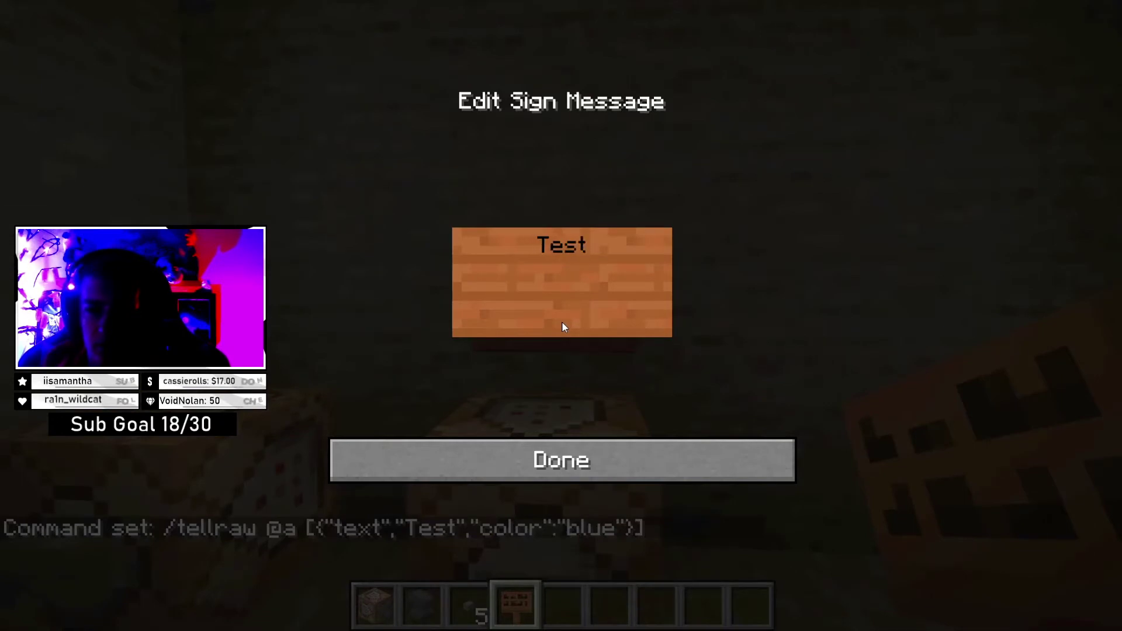
click(589, 457)
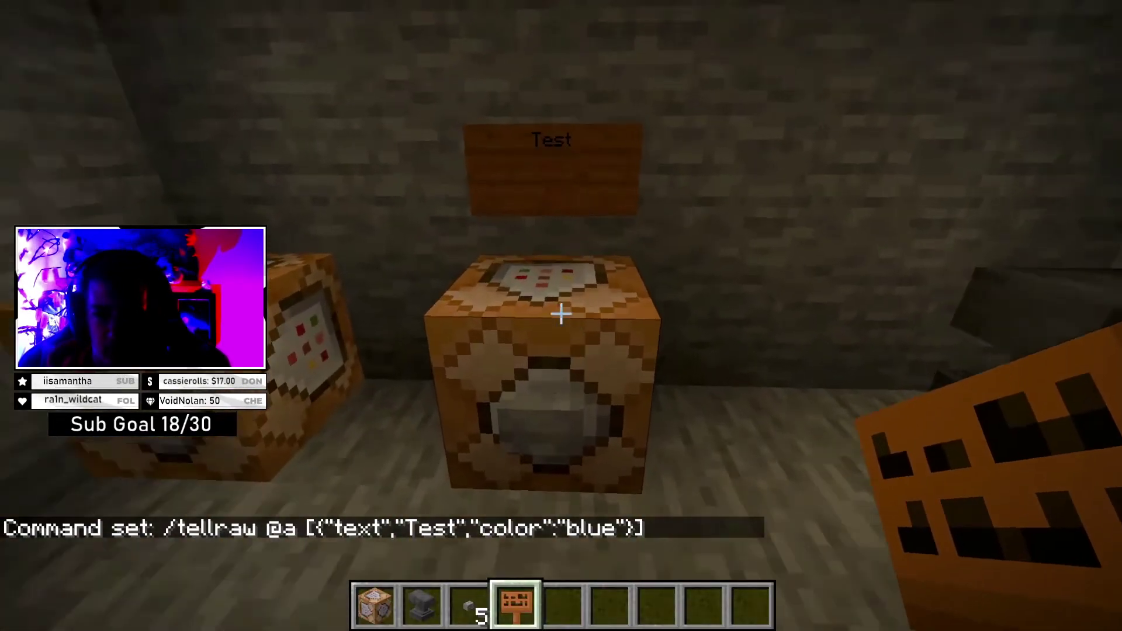
right_click(562, 314)
text(/tellraw @a [{"text","Test","color":"blue"}])
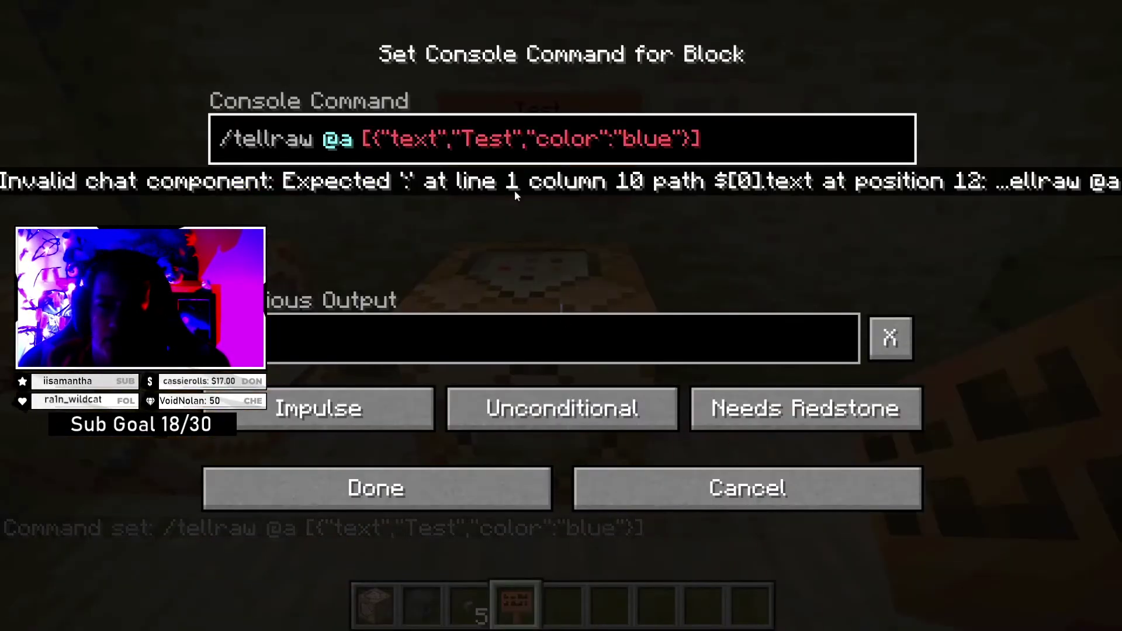
click(544, 494)
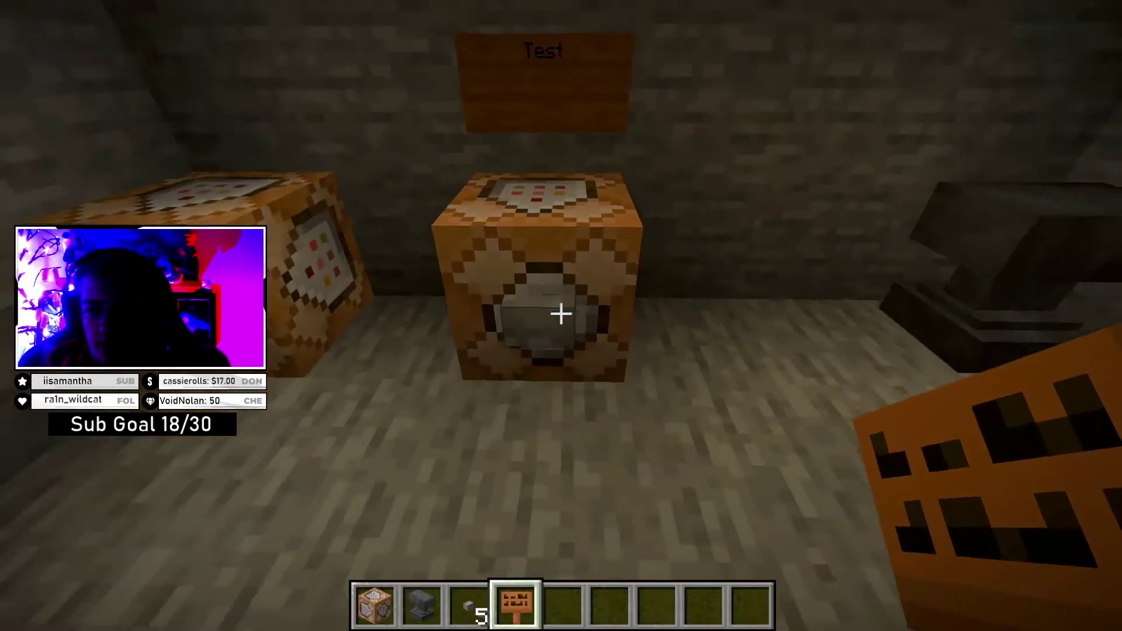
key(s)
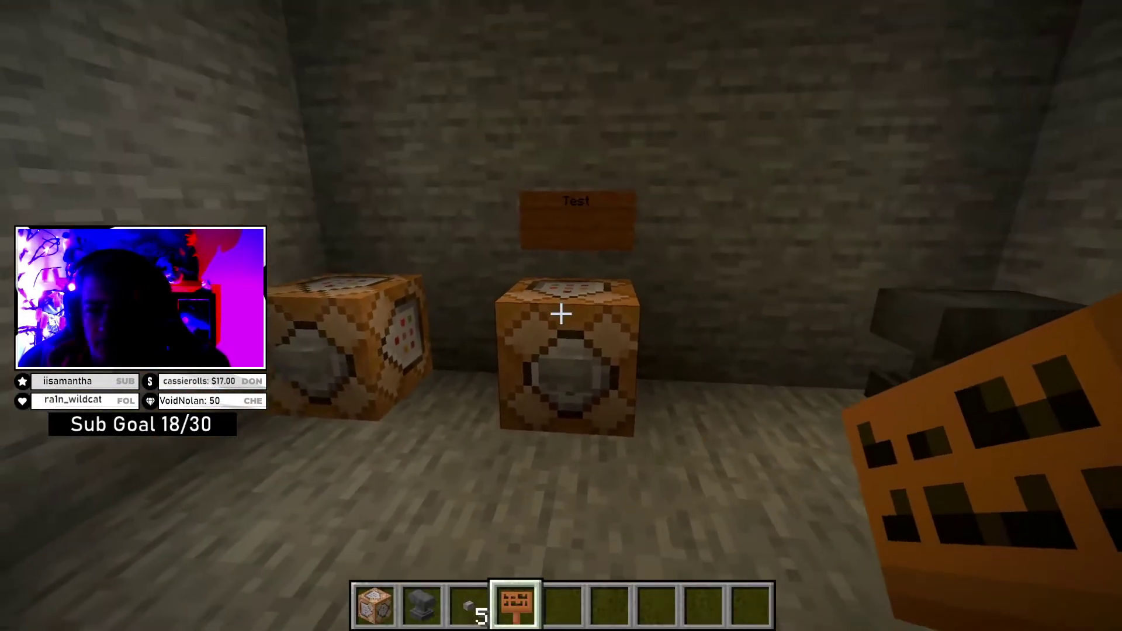
key(w)
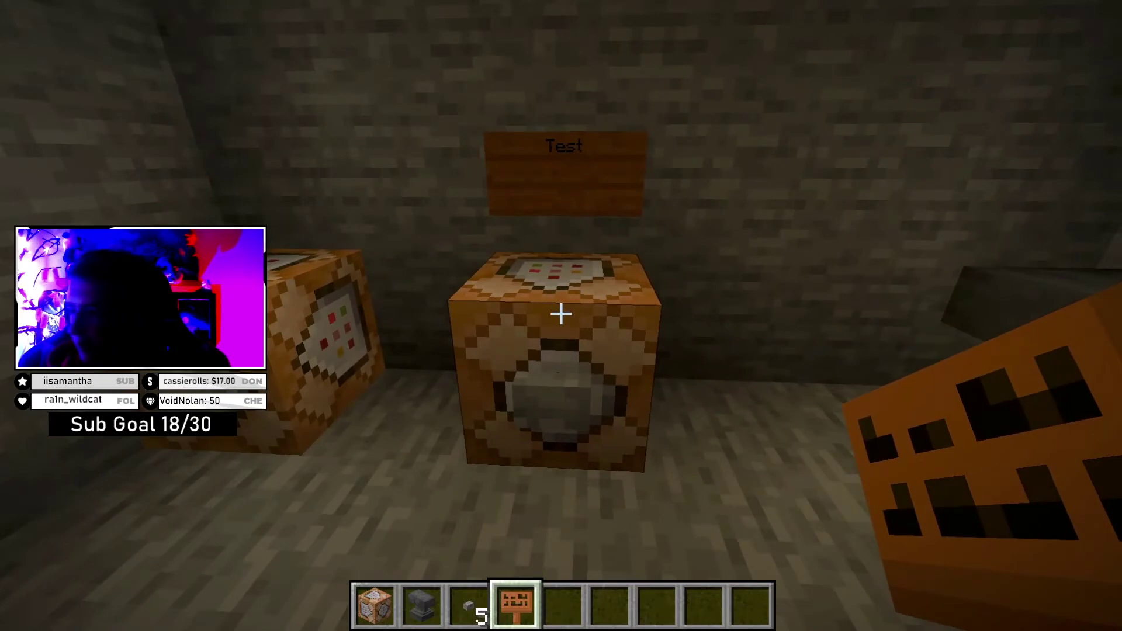
right_click(562, 315)
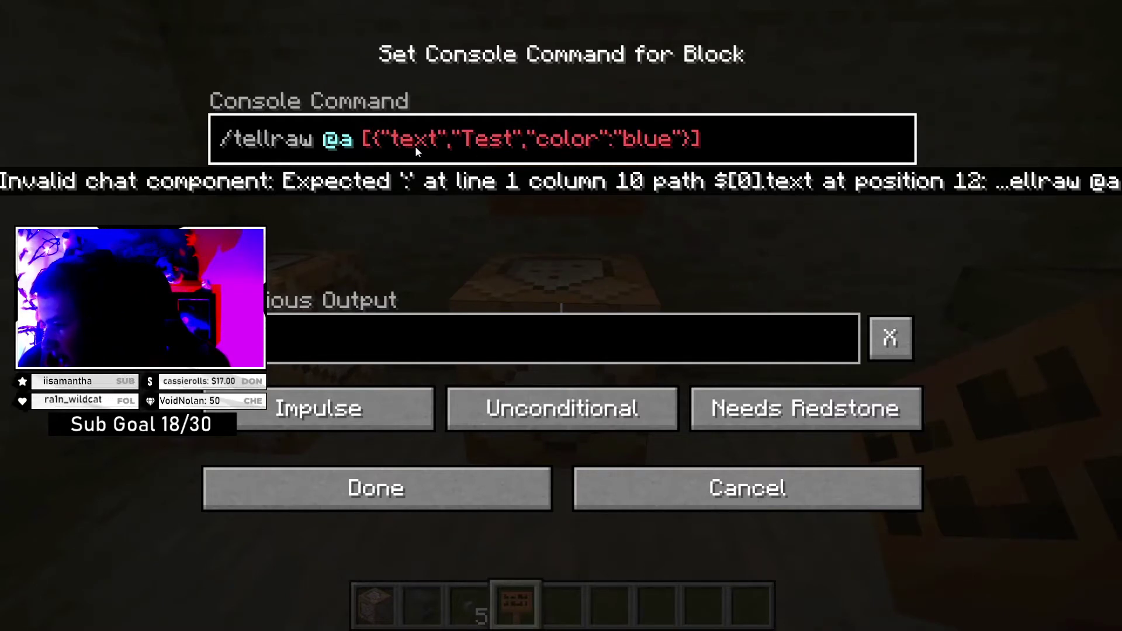
- Replace the comma after "text" with a colon and save the tellraw command
click(450, 144)
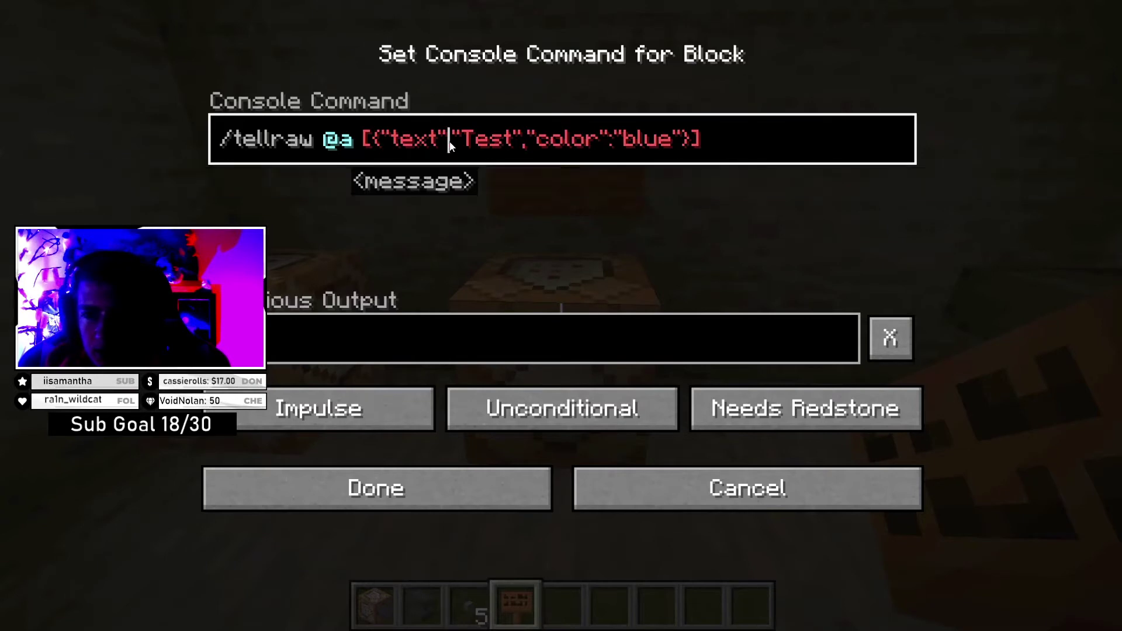
key(BackSpace)
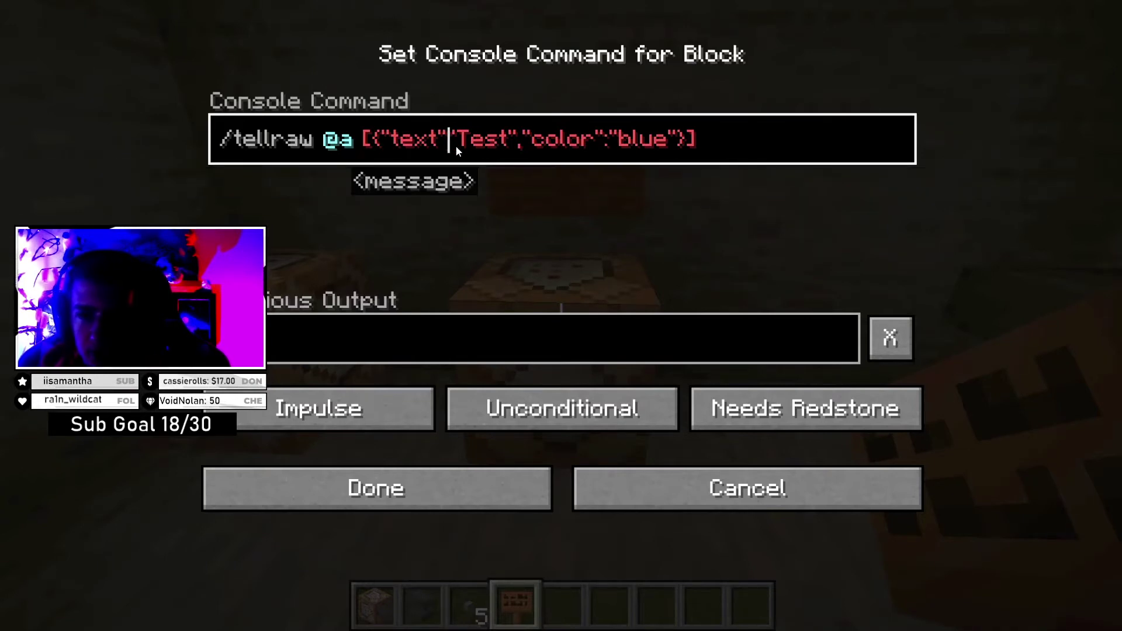
text(:)
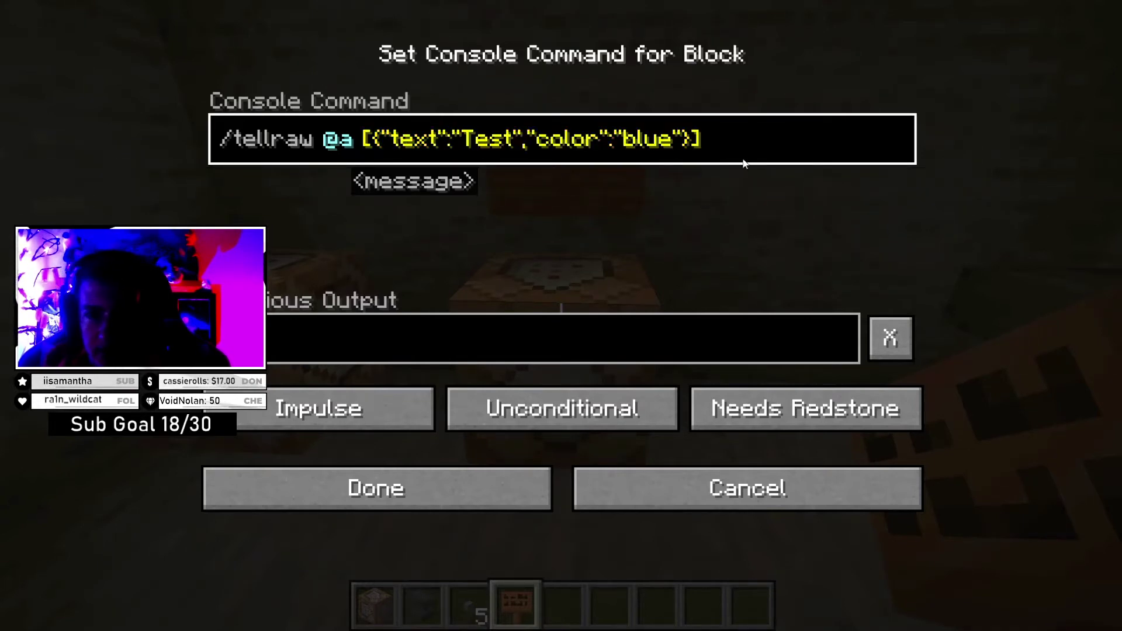
key(shift+End)
click(428, 488)
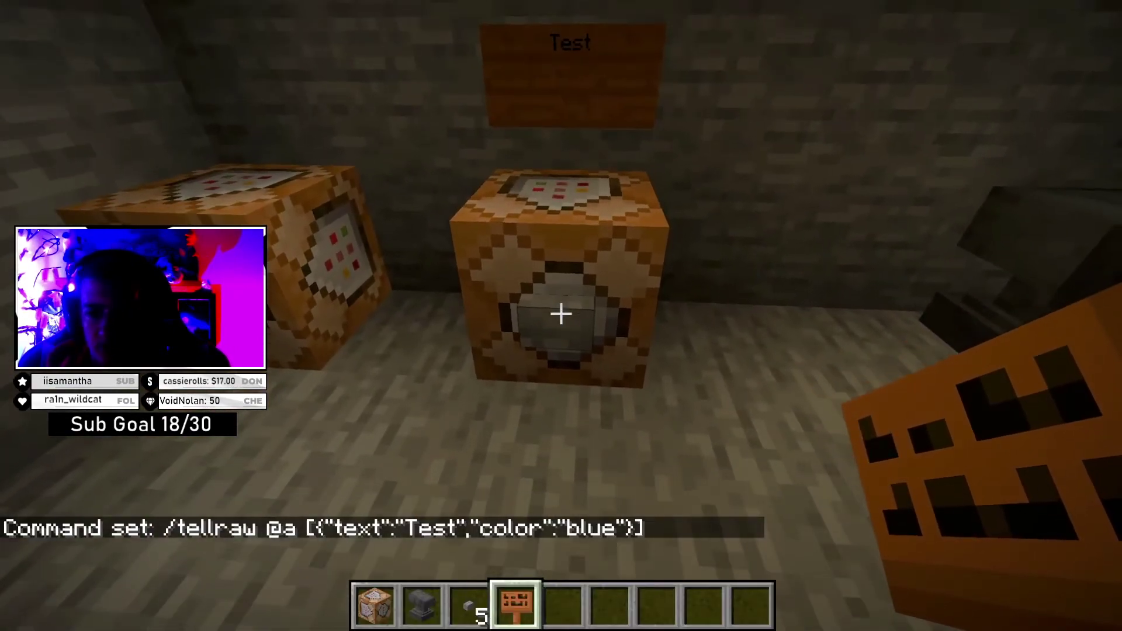
- Run the command block to print blue Test in chat, then reopen its command before Test
right_click(562, 314)
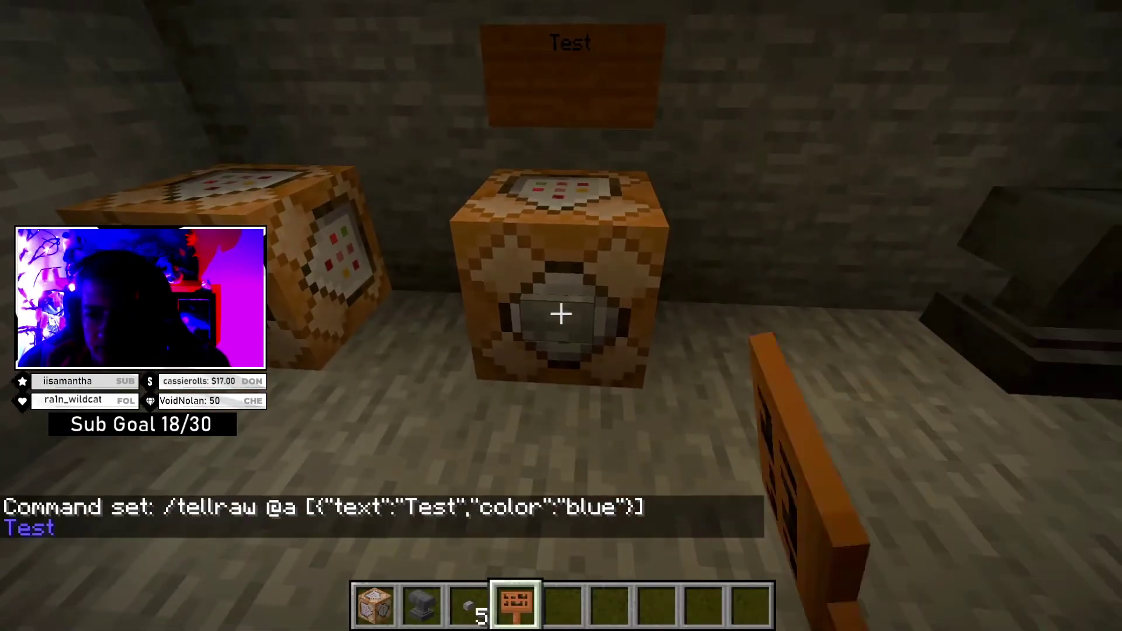
key(s)
key(w)
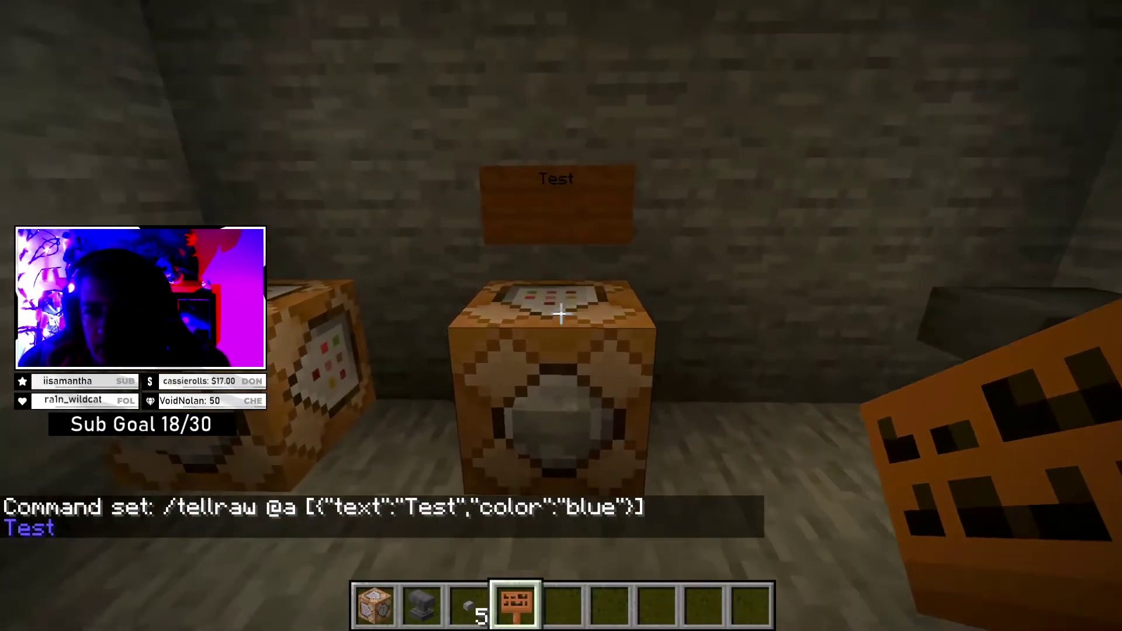
key(s)
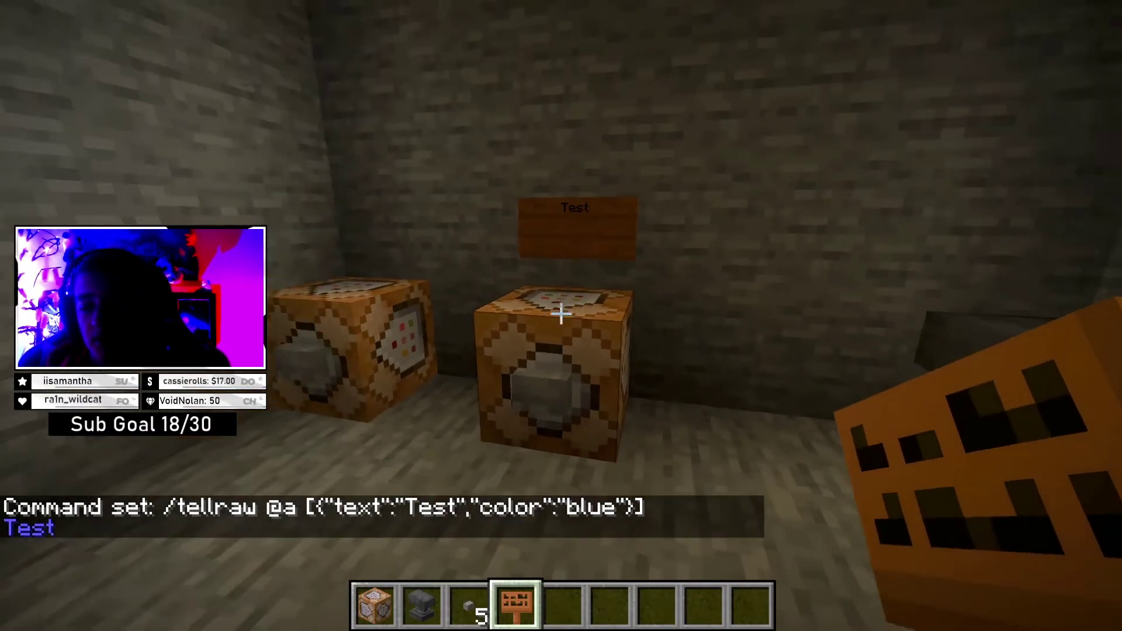
key(w)
right_click(561, 315)
click(468, 143)
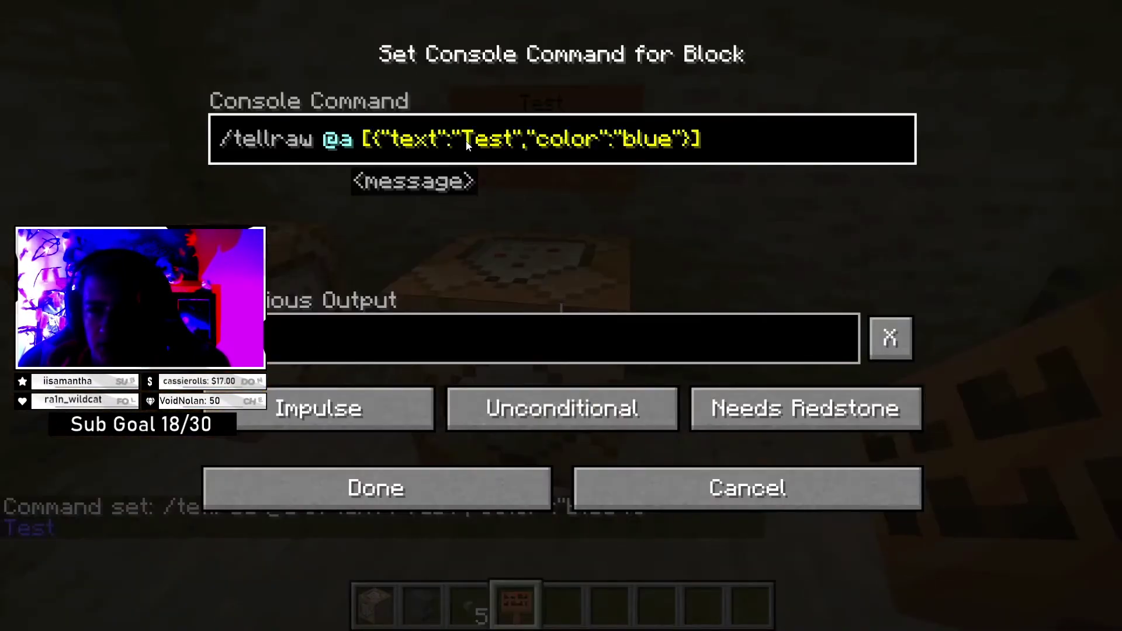
- Insert 'System:' before Test, save, and run the block to print it in blue
text(System)
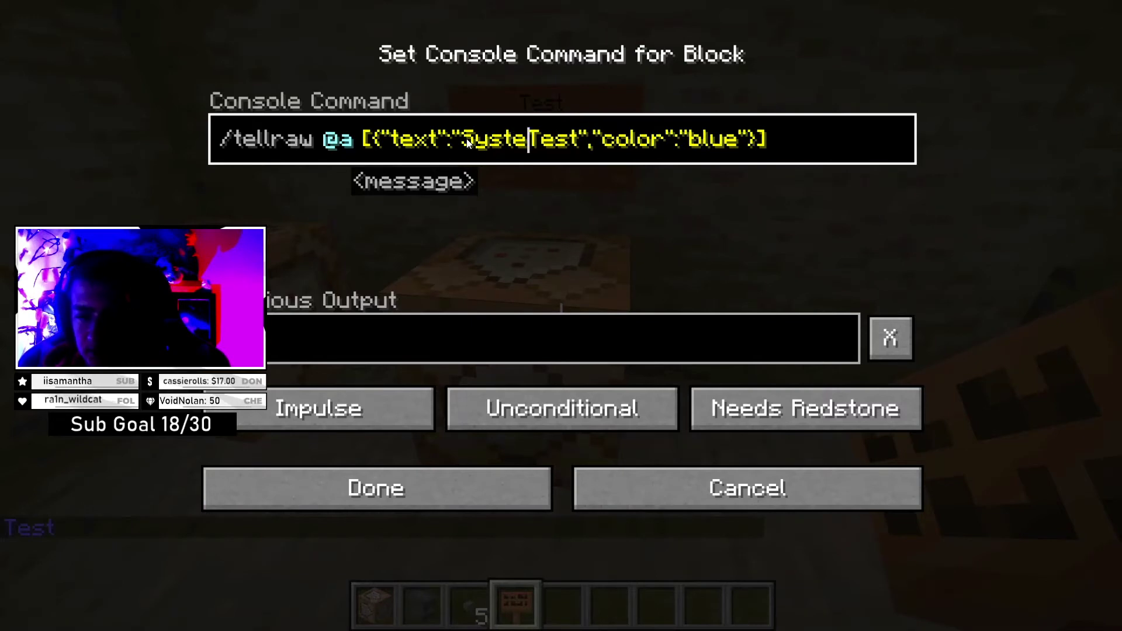
text(:)
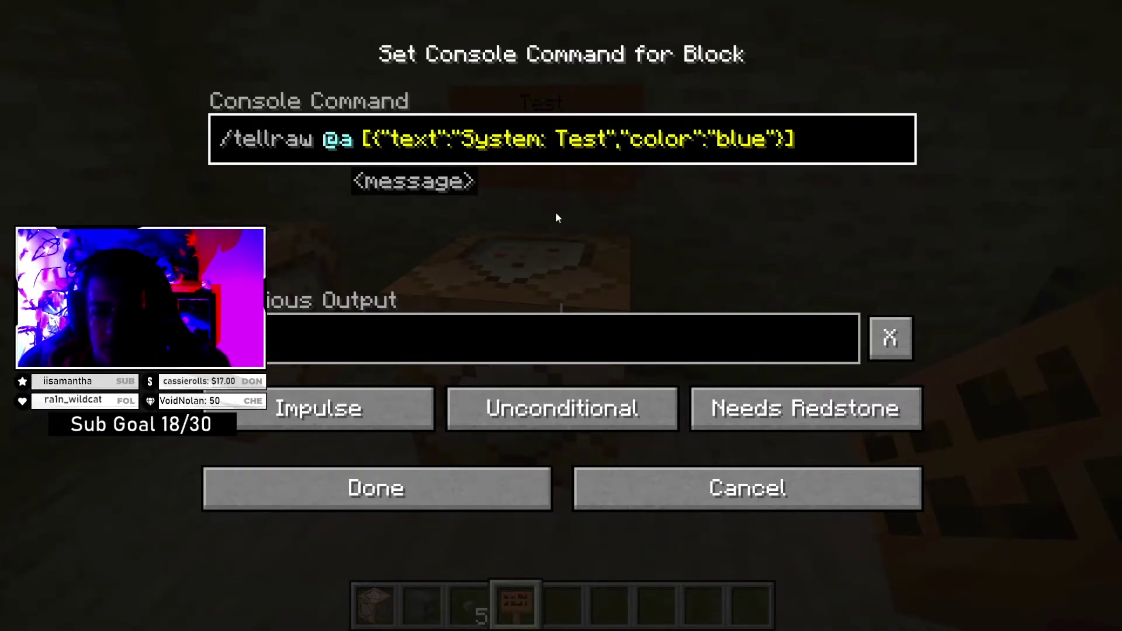
click(452, 486)
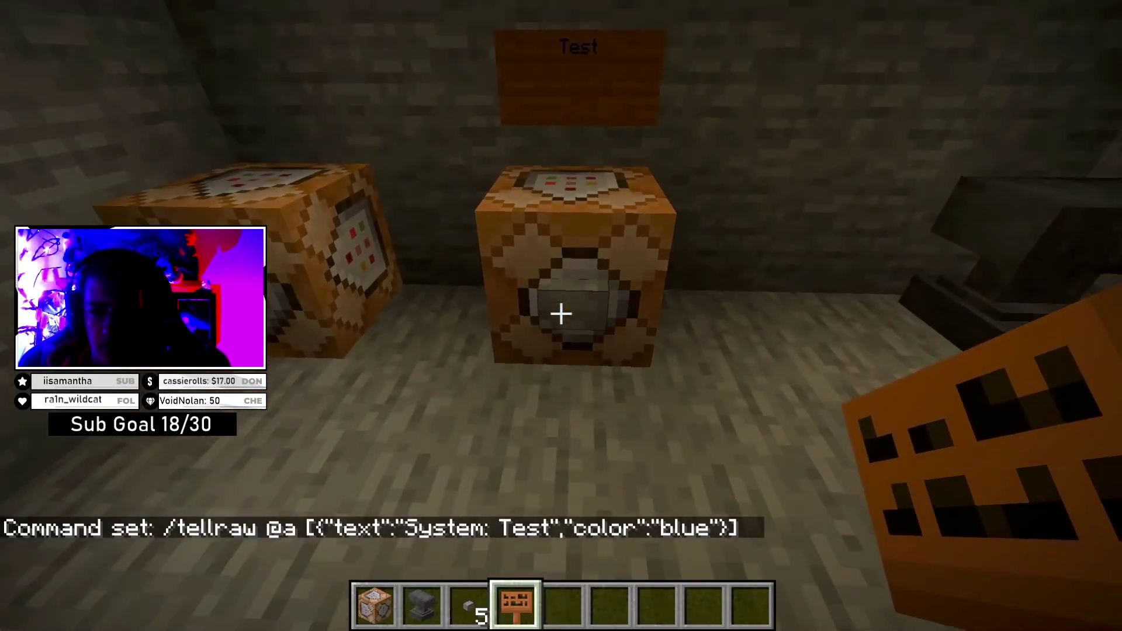
right_click(562, 315)
- Walk between the two command blocks and open the left one's command settings
key(s)
key(s)
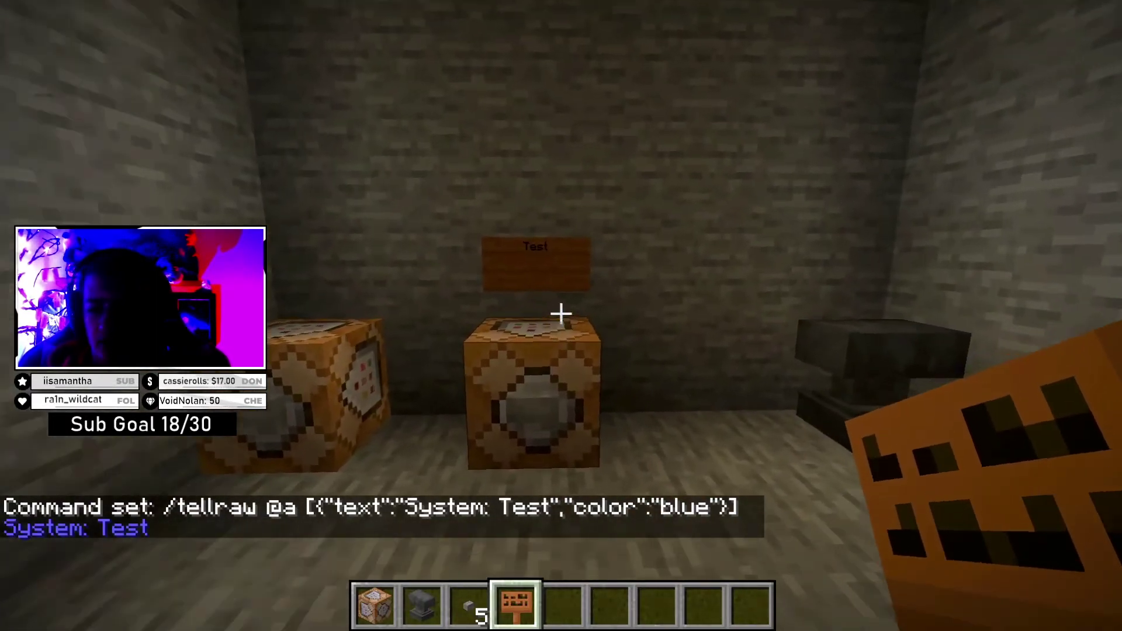
key(w)
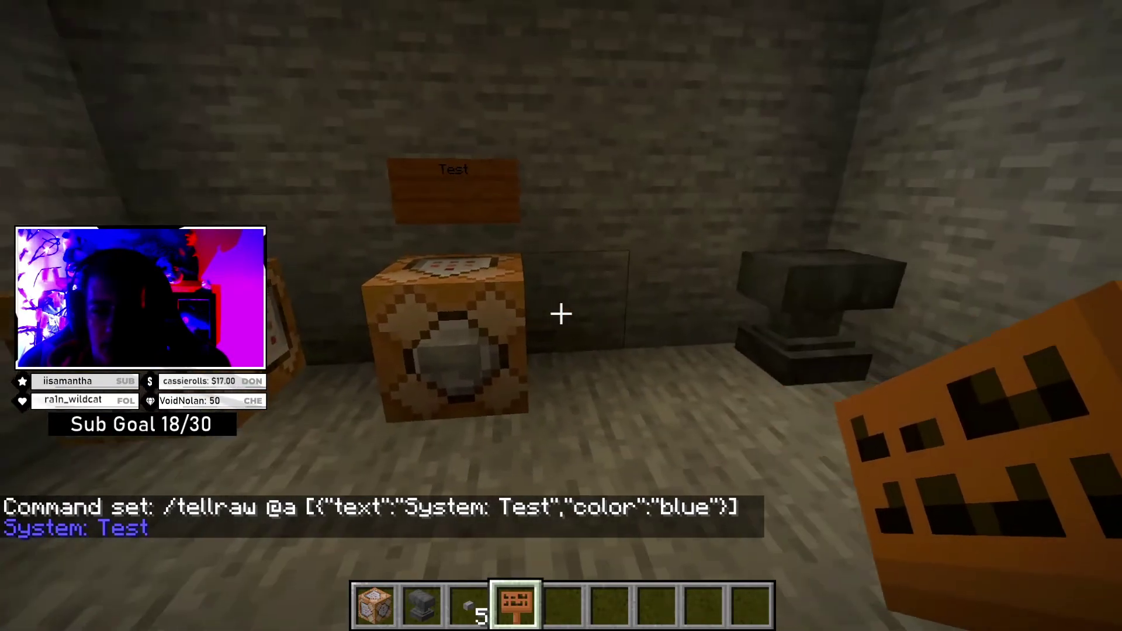
key(w)
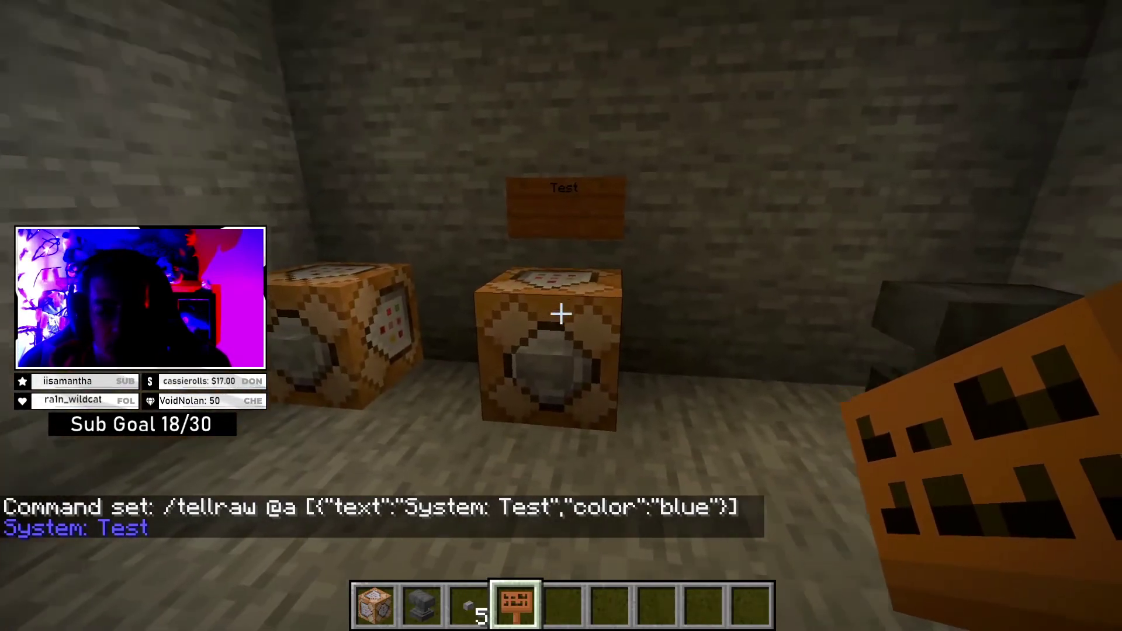
key(s)
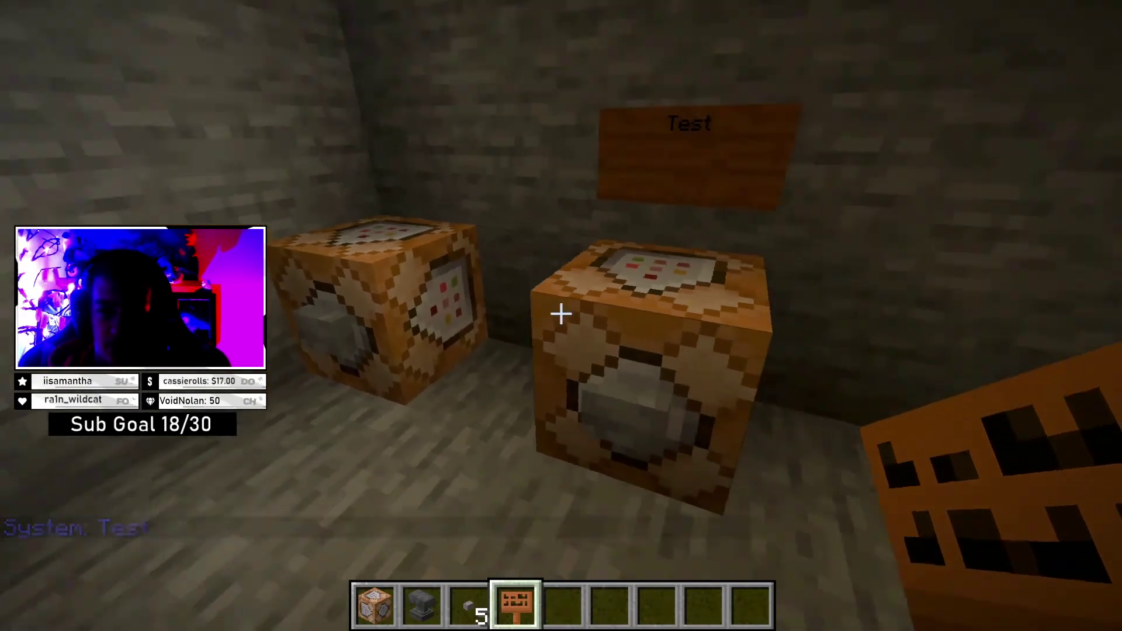
right_click(561, 316)
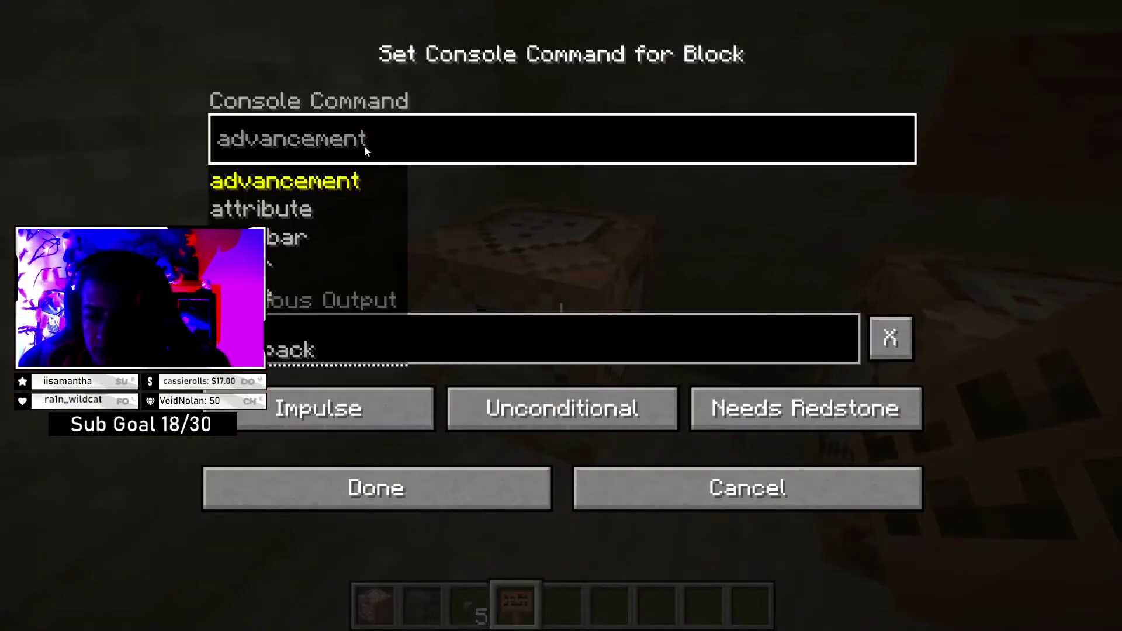
- Set the left command block's command to /say Test
text(/say)
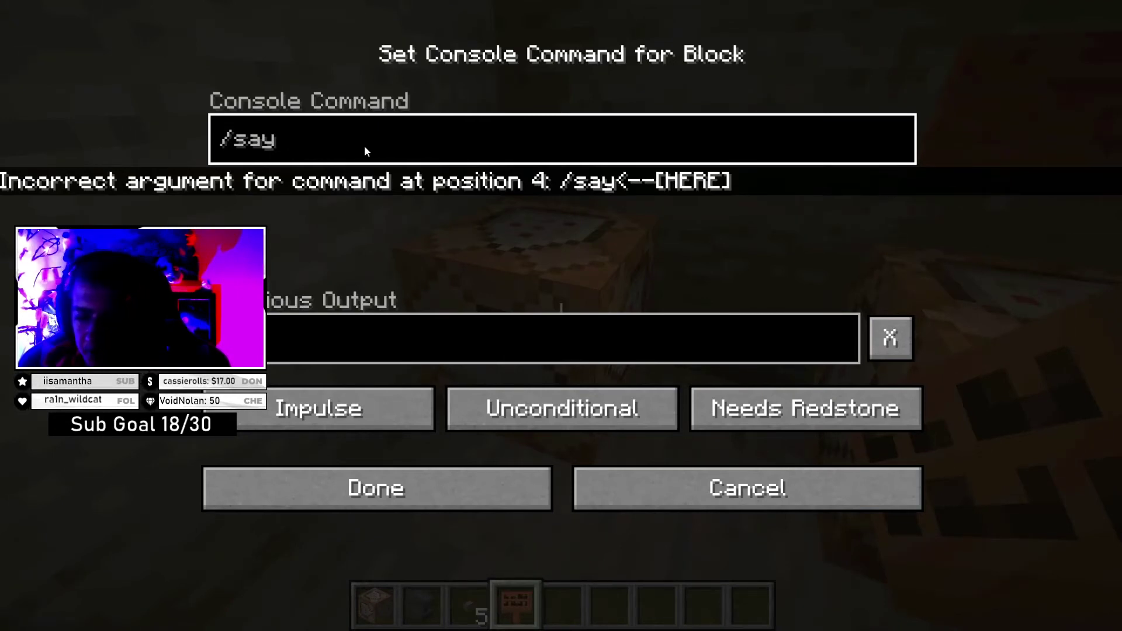
text(Test)
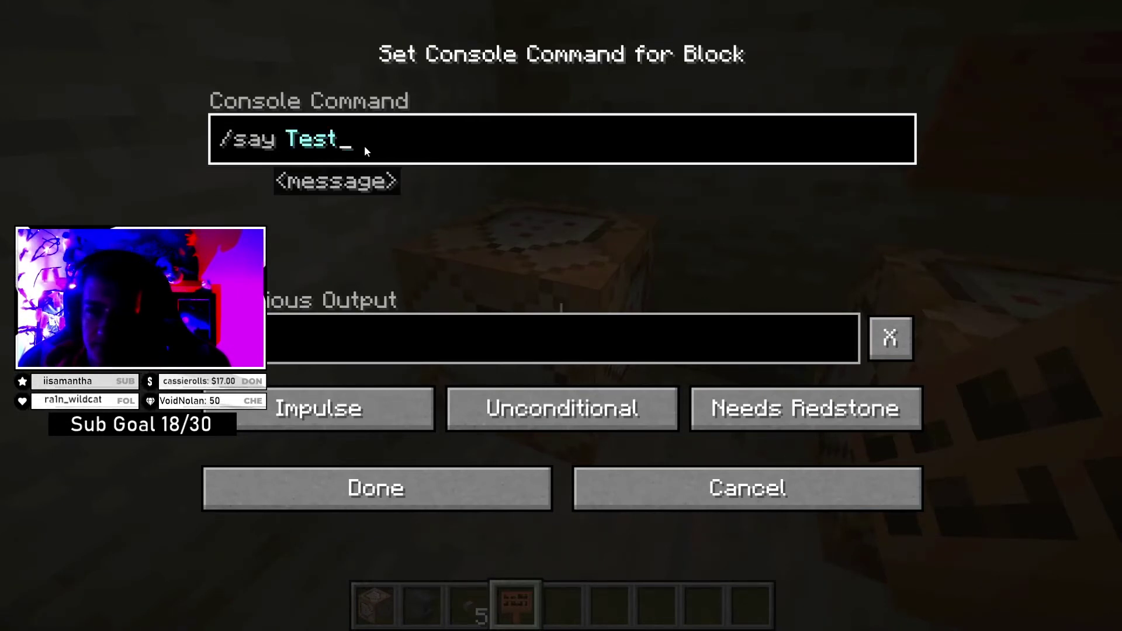
click(406, 478)
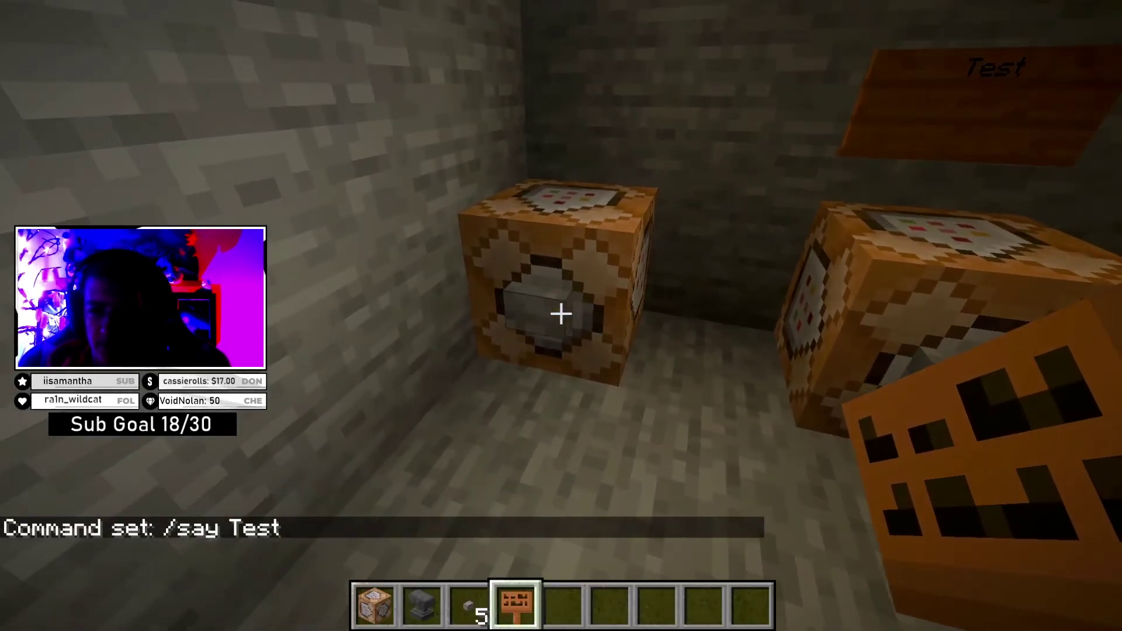
- Attach a stone button to the block and press it so chat shows [System] Test
key(3)
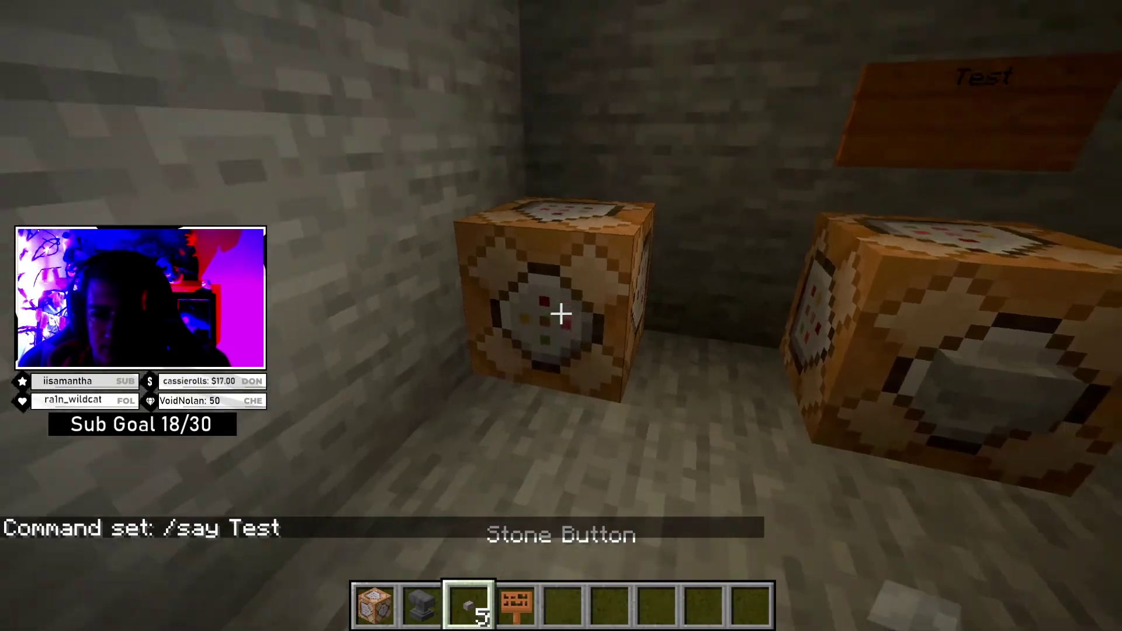
right_click(562, 314)
right_click(562, 314)
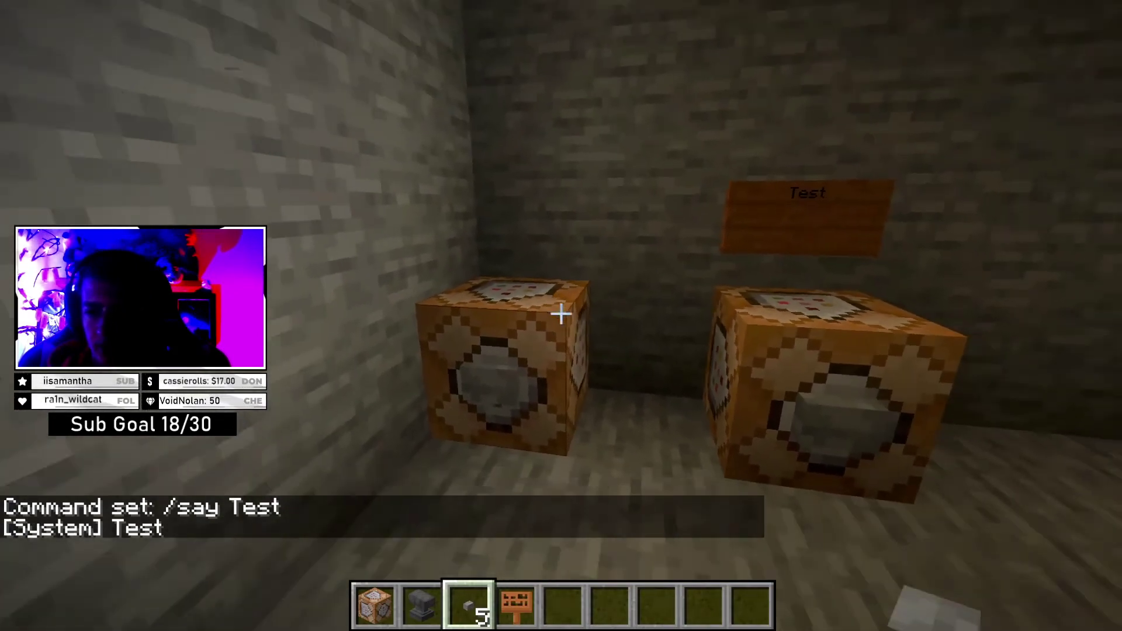